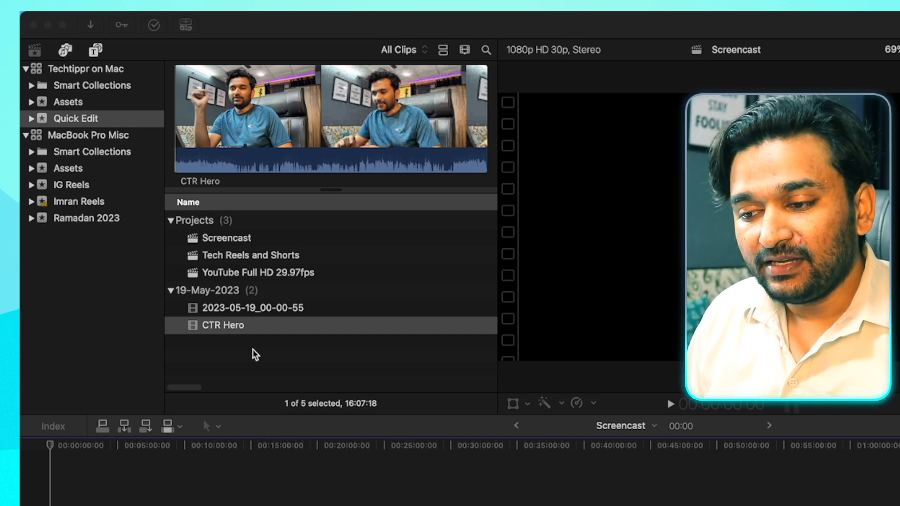
Preview the CTR Hero webcam clip and the 2023-05-19_00-00-55 screen recording in the Quick Edit event.
click(235, 344)
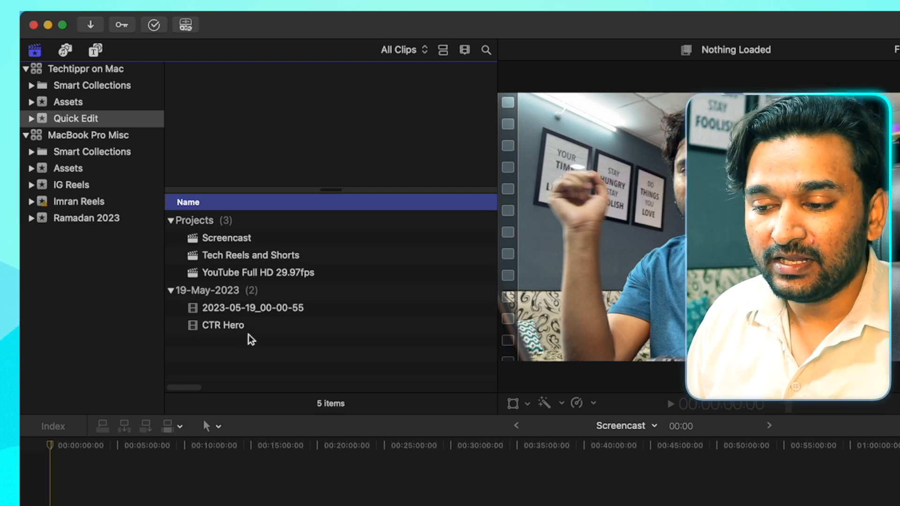
click(237, 311)
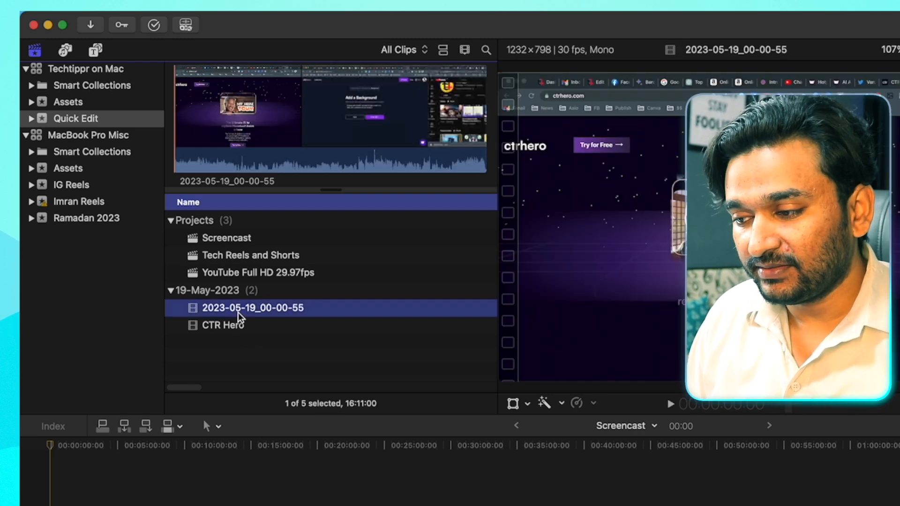
click(273, 347)
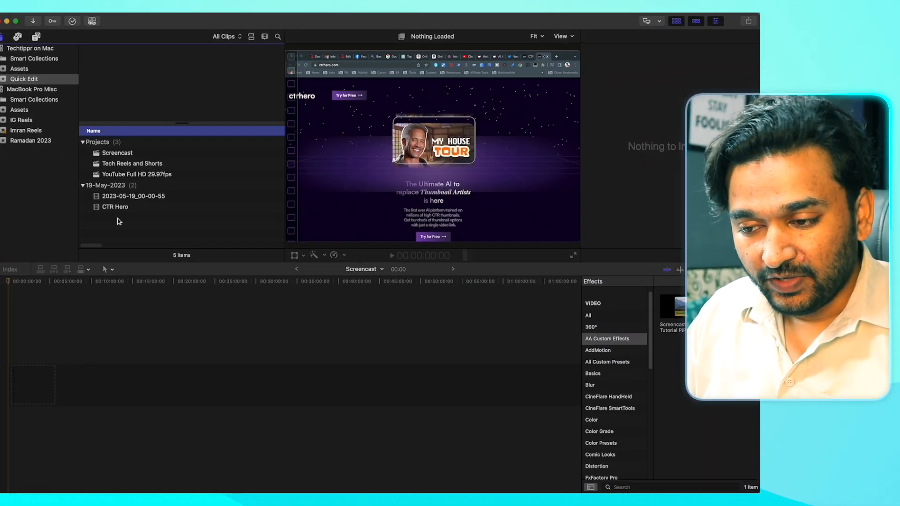
click(115, 207)
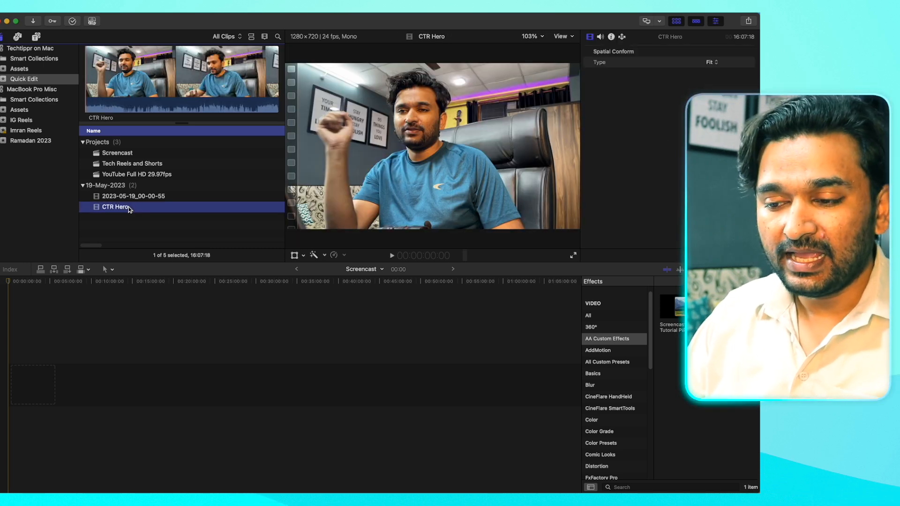
click(132, 199)
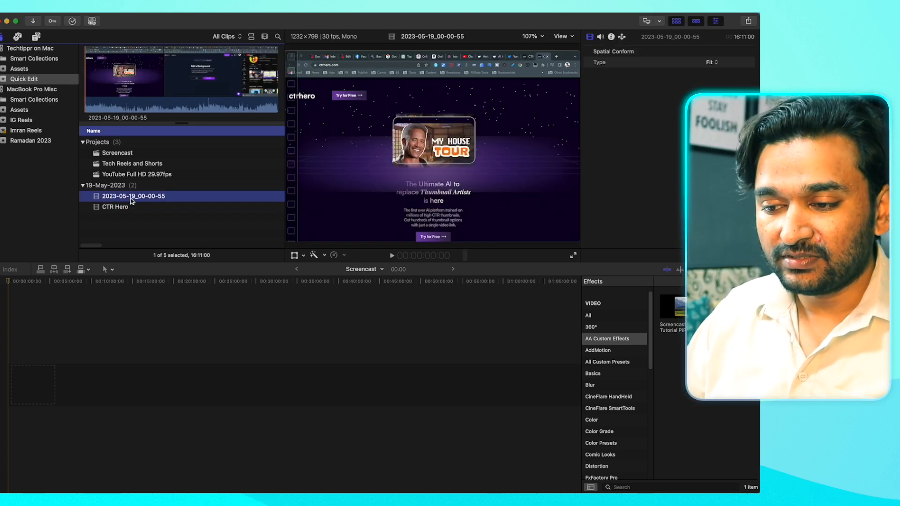
click(129, 216)
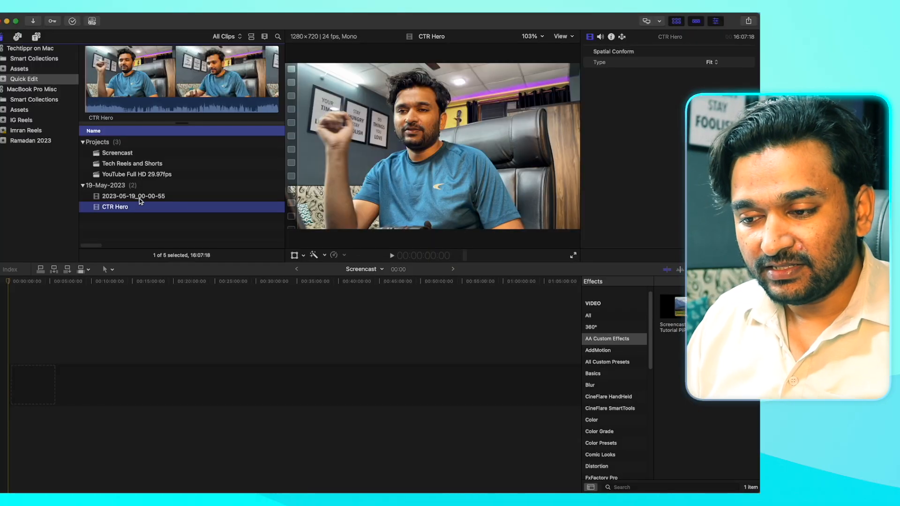
click(141, 198)
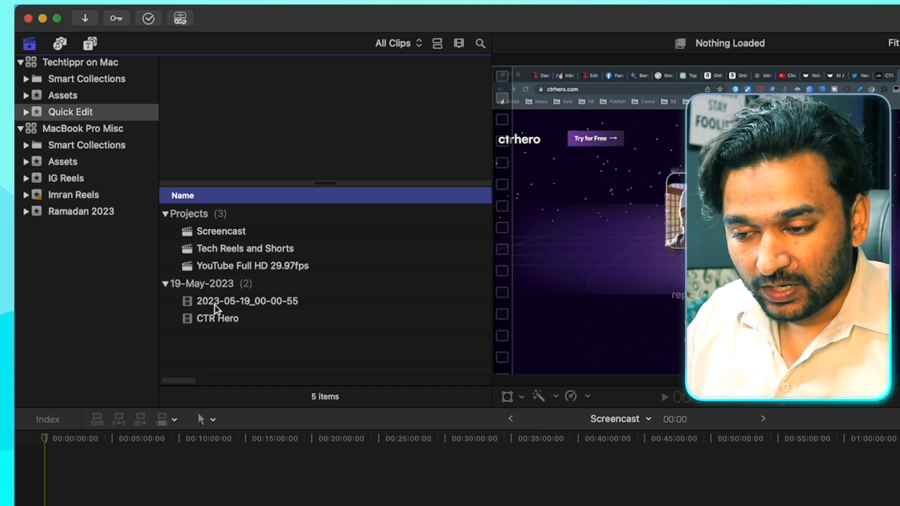
Place the 2023-05-19_00-00-55 clip on the main storyline and connect the CTR Hero clip above it at the project start.
drag(215, 307, 173, 497)
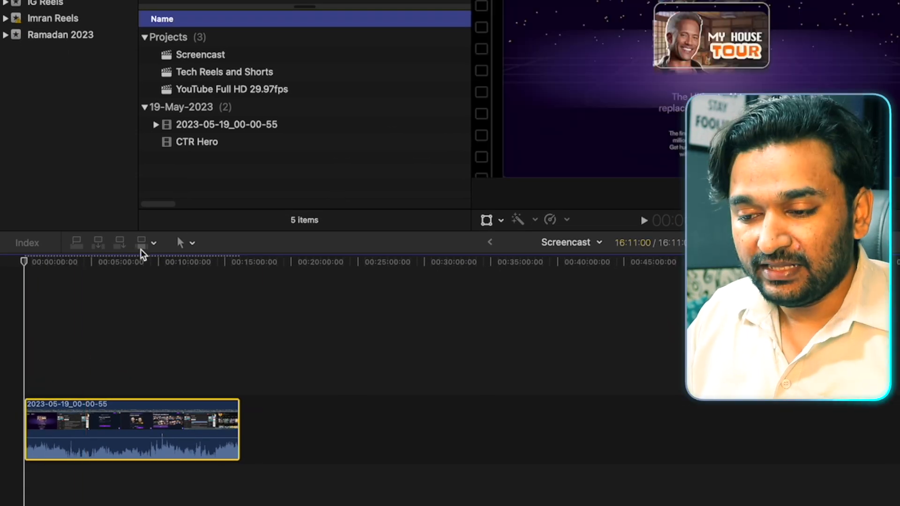
drag(198, 144, 21, 335)
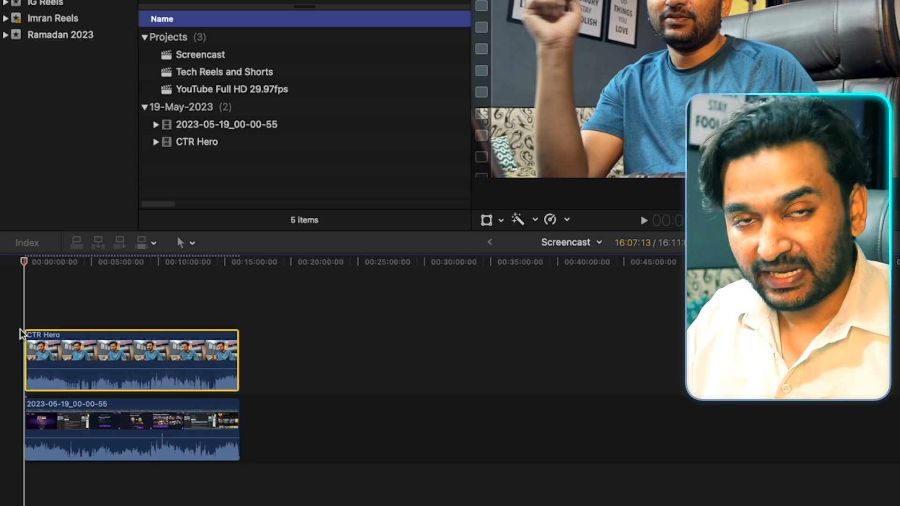
Move the CTR Hero clip about 1.3 seconds later to match its waveform to the screen recording, and play back to check the sync.
key(super+equal)
key(super+equal)
key(super+equal)
key(super+equal)
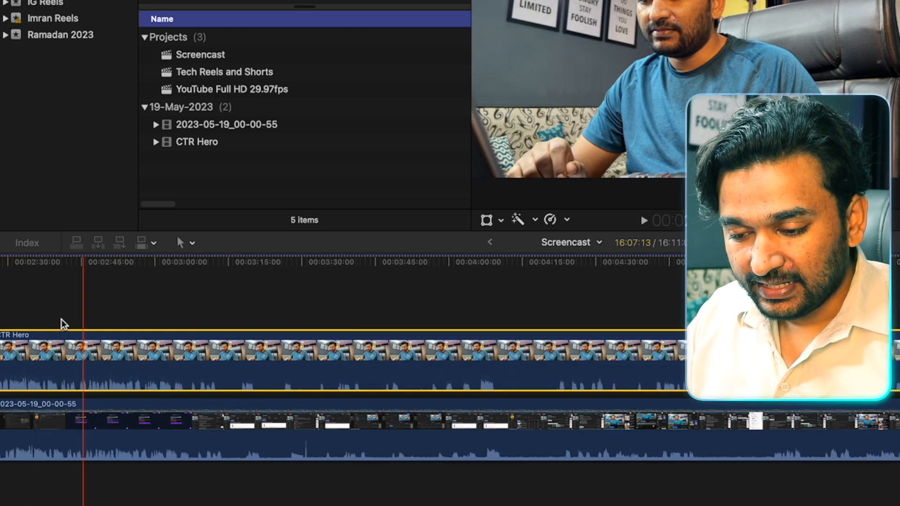
key(super+equal)
key(super+equal)
key(super+equal)
key(super+equal)
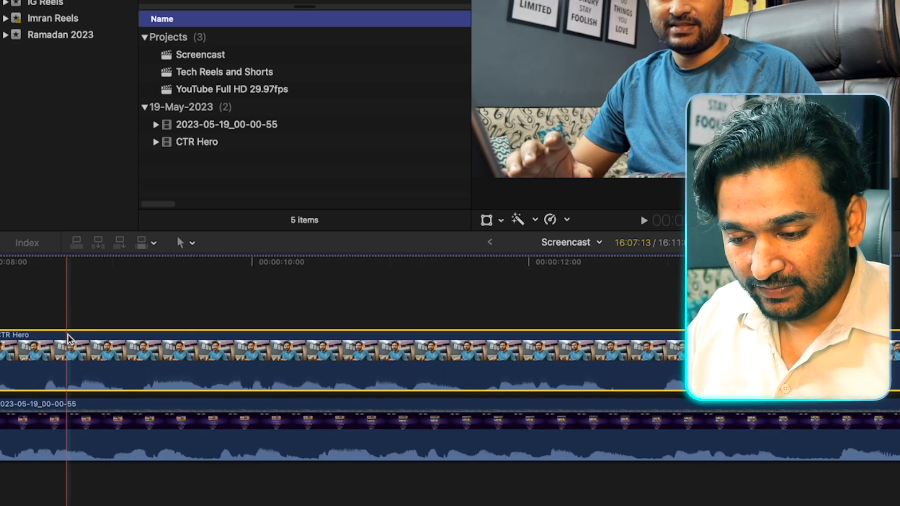
key(super+equal)
key(super+equal)
scroll(150, 290, left, 20)
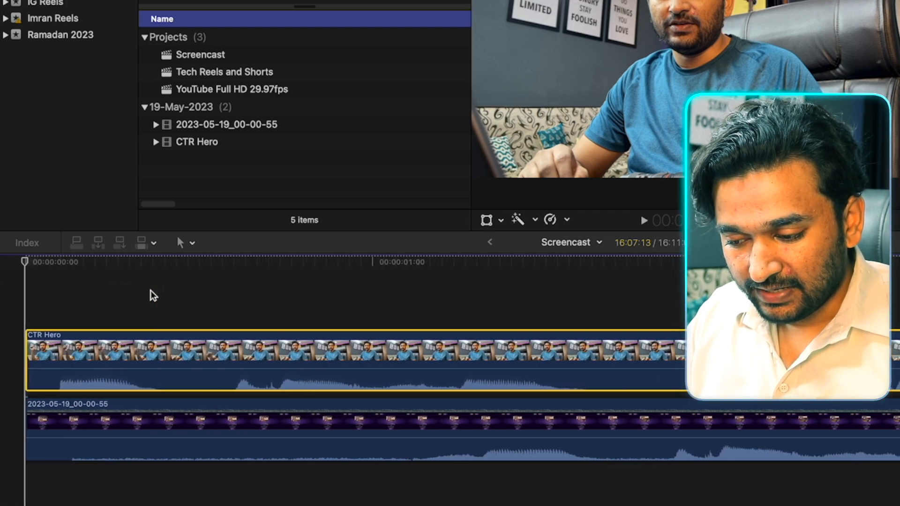
key(super+minus)
drag(112, 349, 330, 358)
key(space)
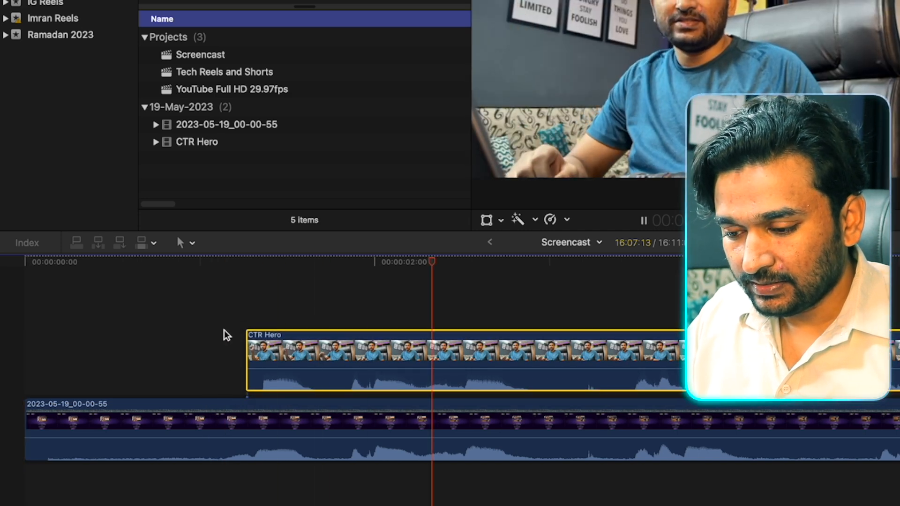
key(space)
key(super+minus)
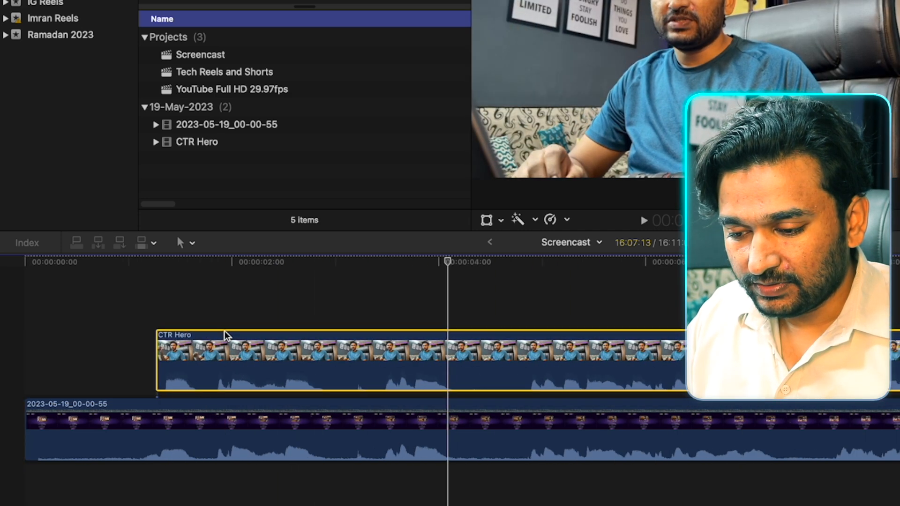
Shift the CTR Hero clip slightly later, off the matching waveform, and play back the two clips together.
drag(196, 349, 212, 345)
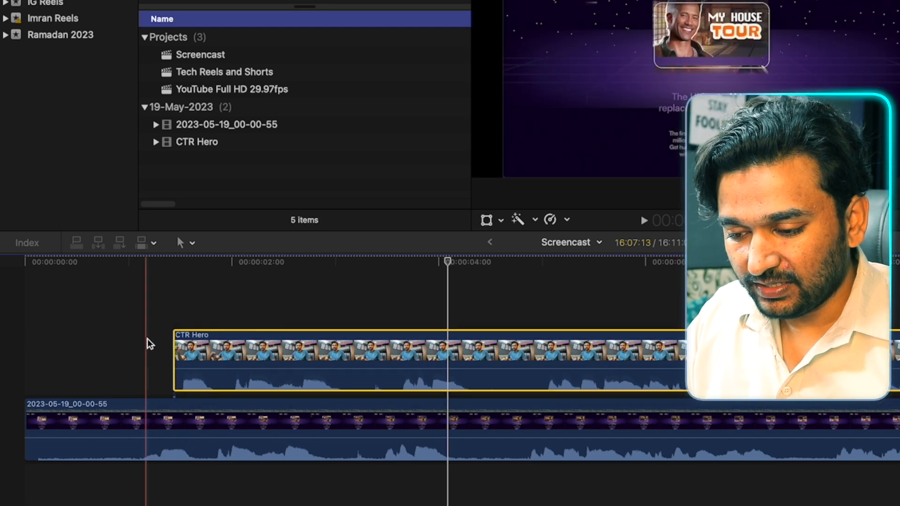
key(space)
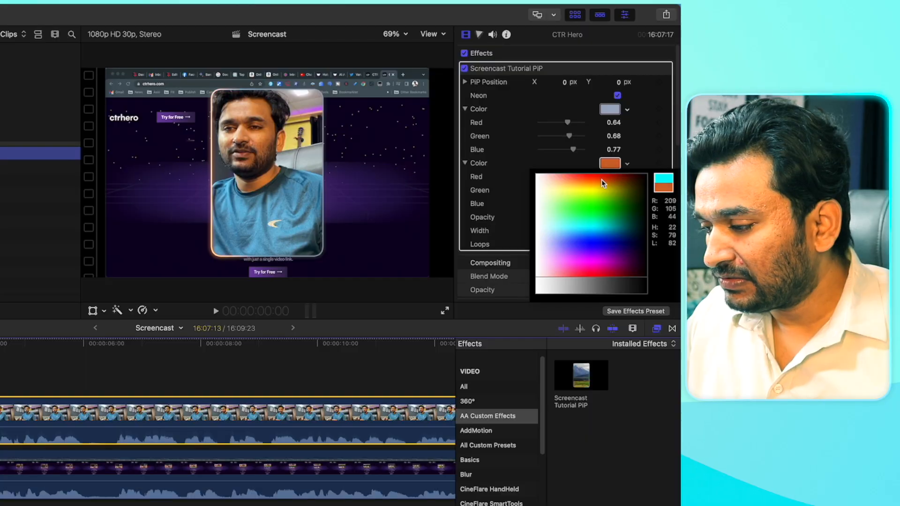
Set the Screencast Tutorial PiP effect's second neon color to light yellow, and transform the webcam picture smaller toward the frame's right edge.
click(578, 190)
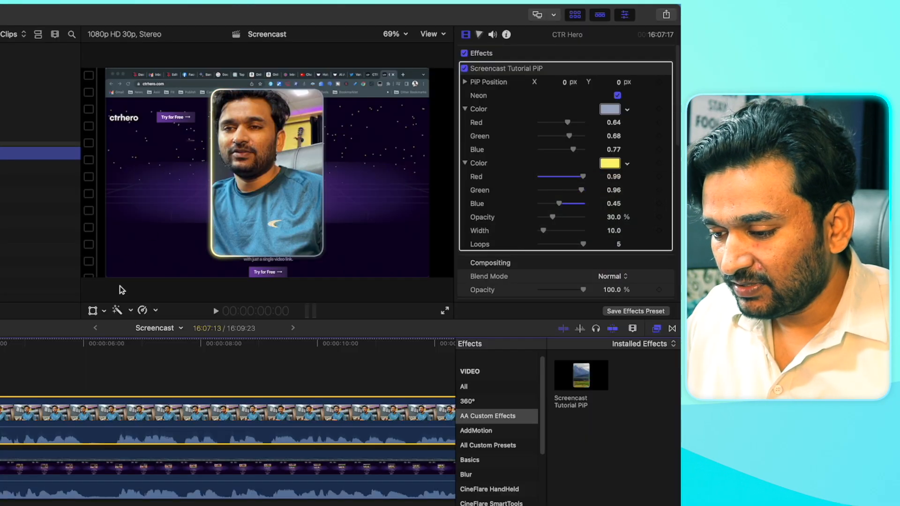
click(103, 310)
click(133, 323)
drag(301, 175, 387, 175)
drag(199, 68, 233, 109)
drag(387, 174, 396, 174)
Scale the 2023-05-19_00-00-55 screen recording to 90% and shift it toward the left edge of the frame.
click(43, 480)
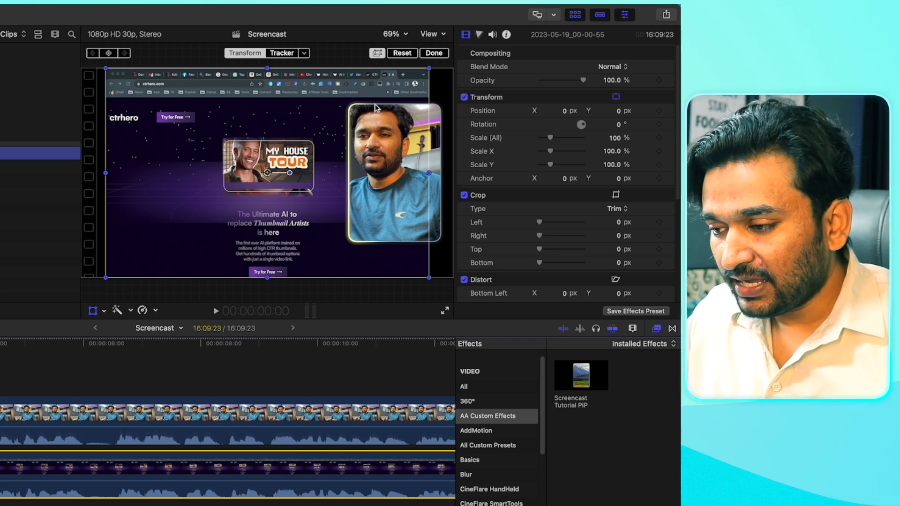
drag(432, 76, 414, 78)
click(606, 139)
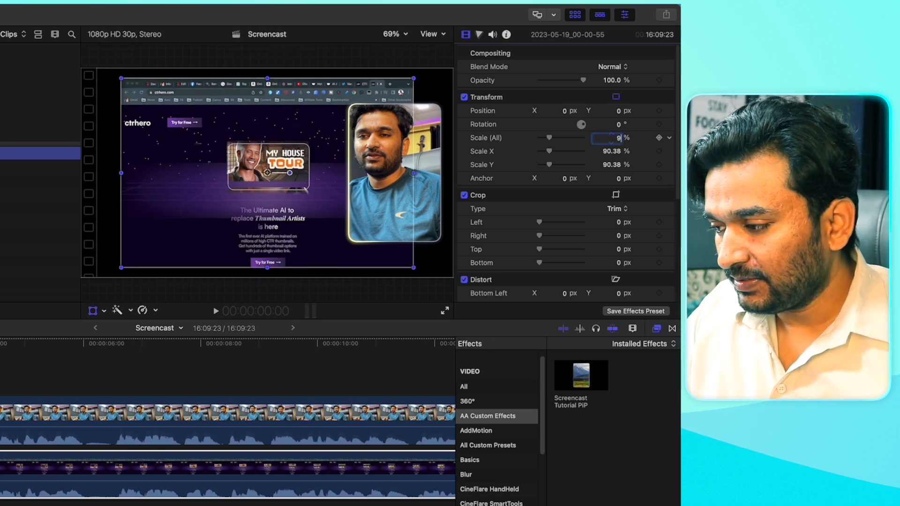
text(90)
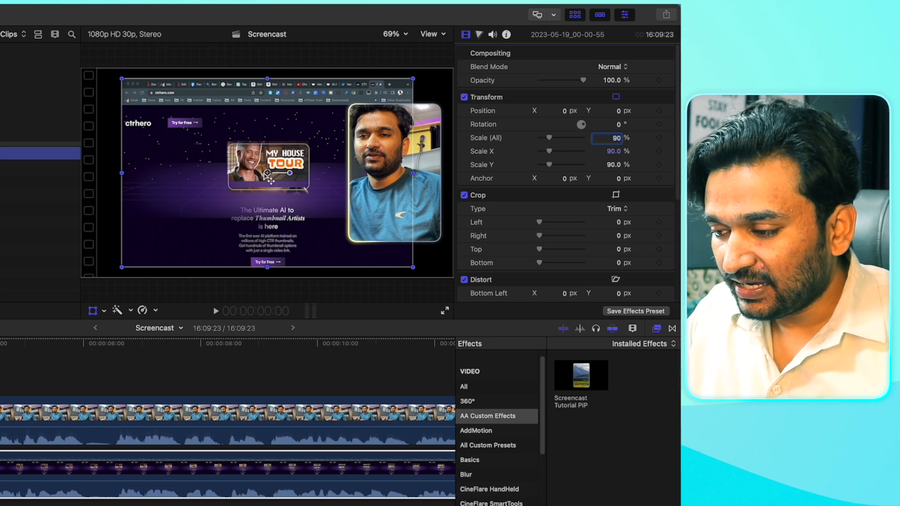
drag(269, 176, 226, 176)
Shrink the CTR Hero webcam picture slightly, nudge it farther right, and finish the transform.
click(363, 150)
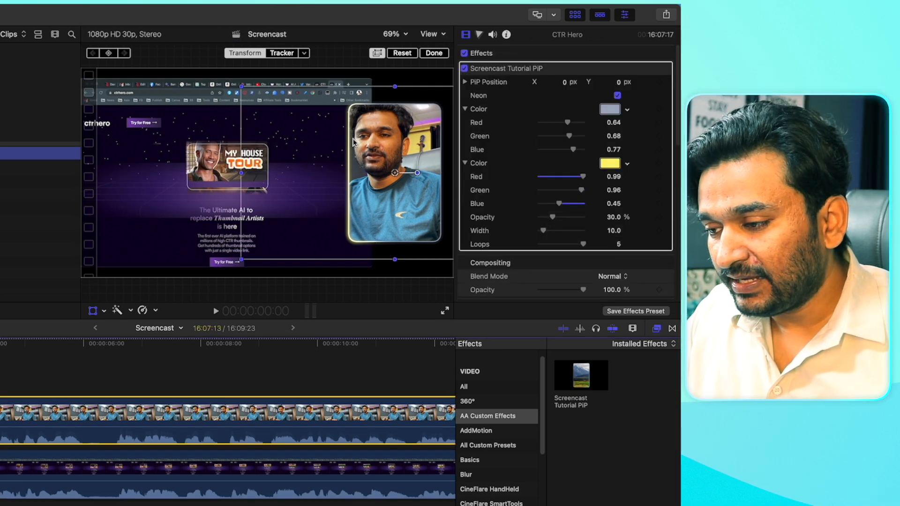
drag(240, 87, 248, 93)
drag(397, 177, 399, 178)
click(433, 53)
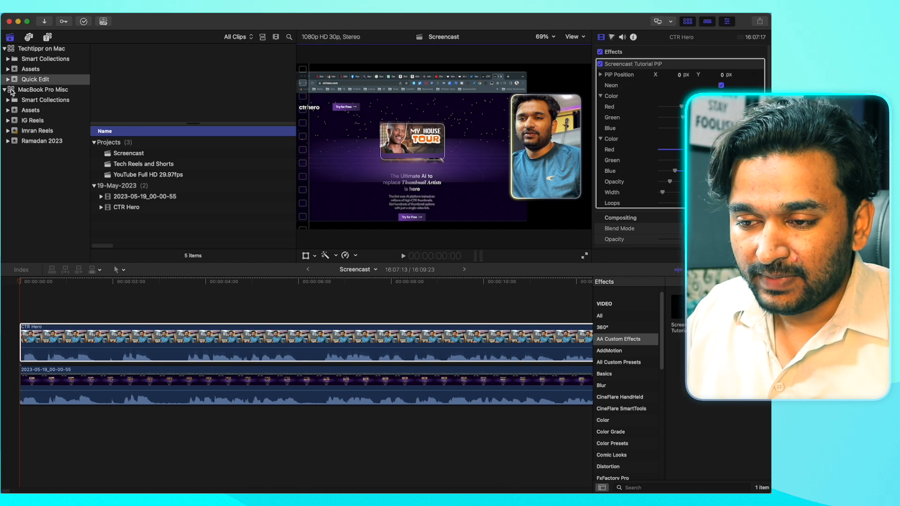
Add the Gradient 02 title from PremiumVFX Backgrounds beneath both clips at the project start.
click(47, 37)
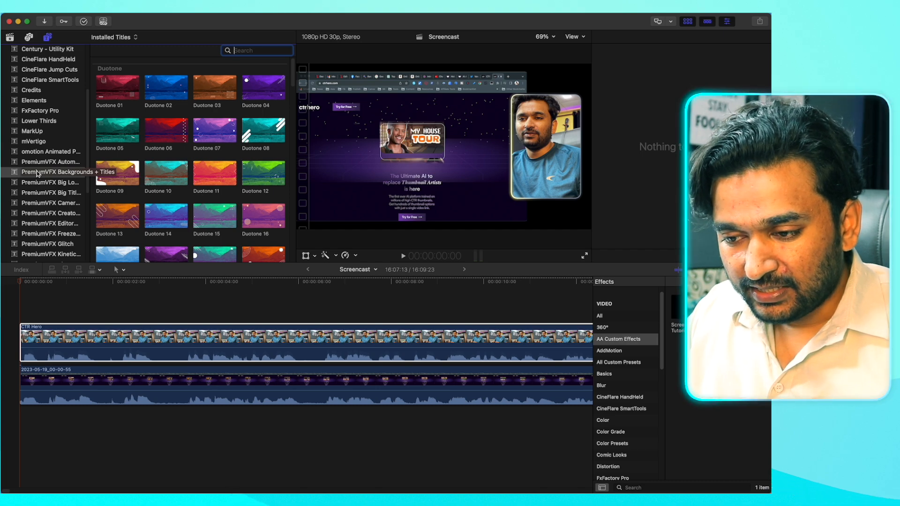
scroll(122, 179, down, 3)
click(20, 433)
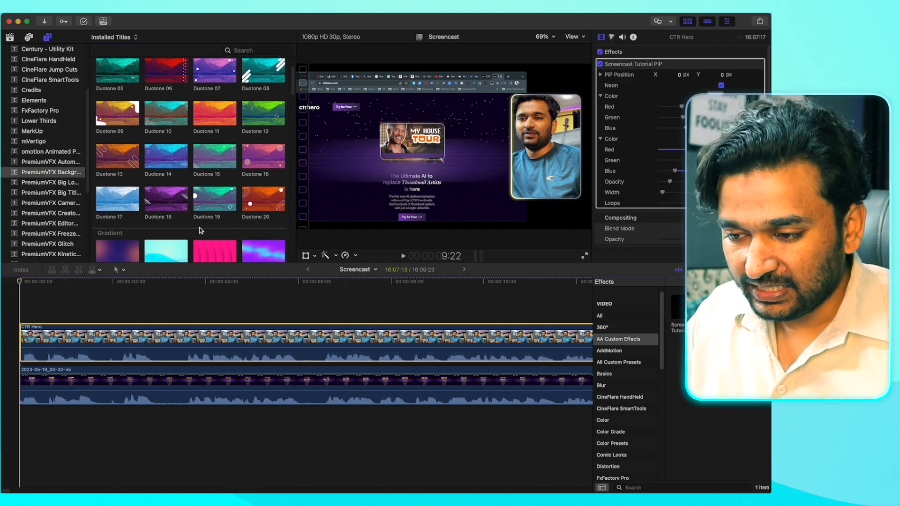
scroll(200, 231, down, 5)
drag(166, 129, 21, 440)
Extend the Gradient 02 background to the end of the two video clips.
key(super+minus)
key(super+minus)
key(super+minus)
key(super+minus)
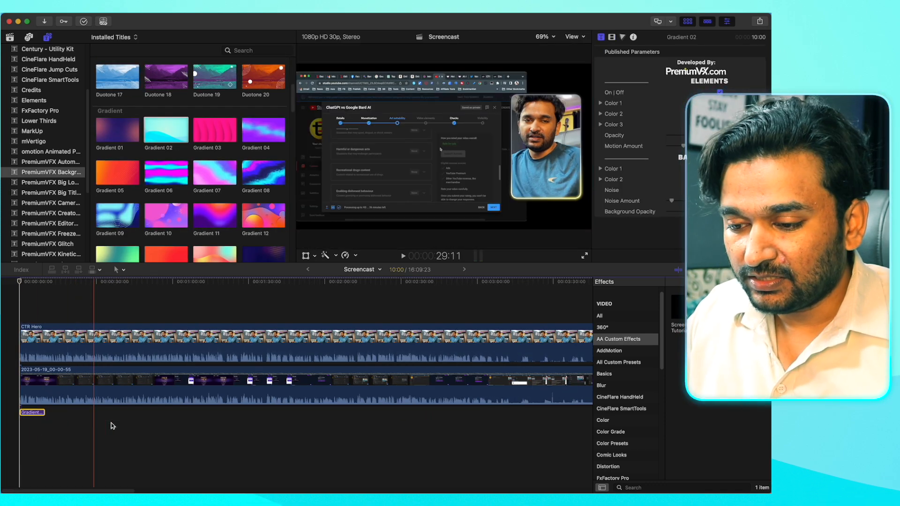
key(super+minus)
key(super+minus)
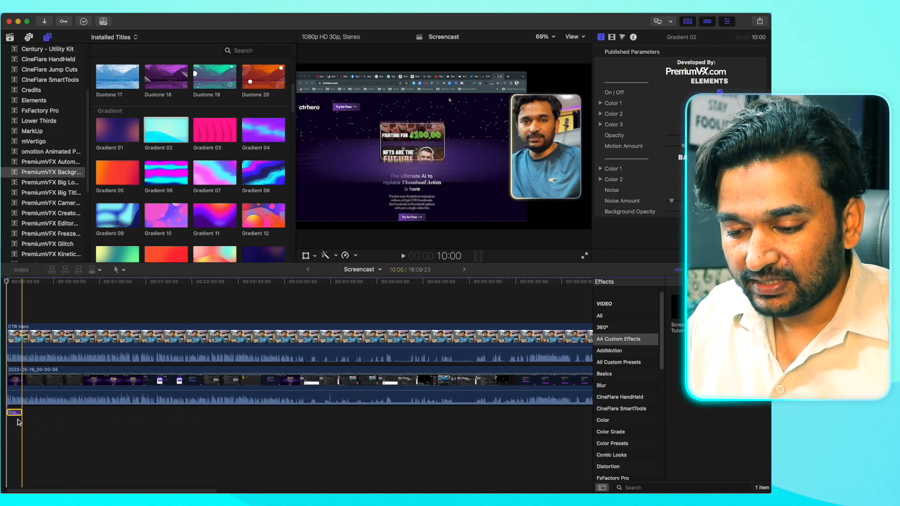
drag(21, 413, 273, 447)
drag(428, 442, 429, 443)
scroll(429, 443, right, 9)
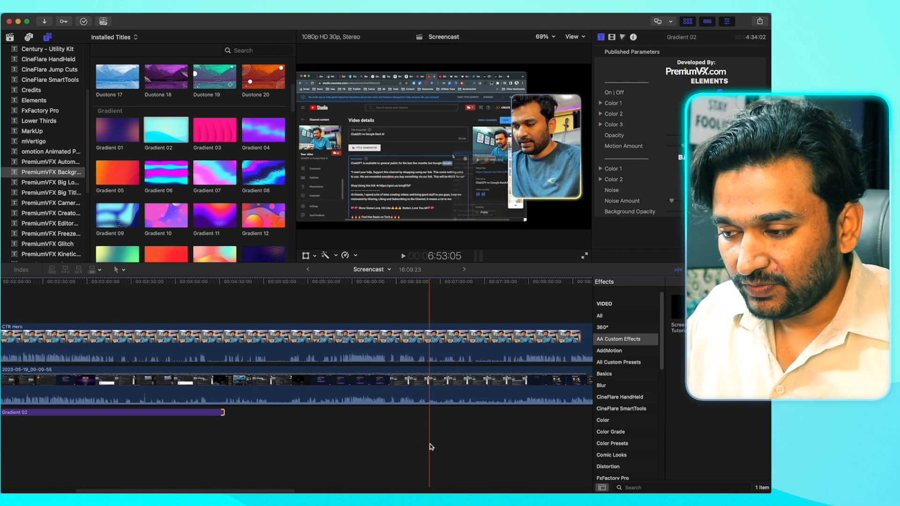
key(shift+z)
scroll(430, 443, right, 3)
drag(93, 410, 454, 414)
key(super+minus)
key(super+minus)
key(shift+z)
Set the CTR Hero clip's PiP Position to X -4.6 px and Y 4.3 px in the Screencast Tutorial PiP effect.
click(38, 330)
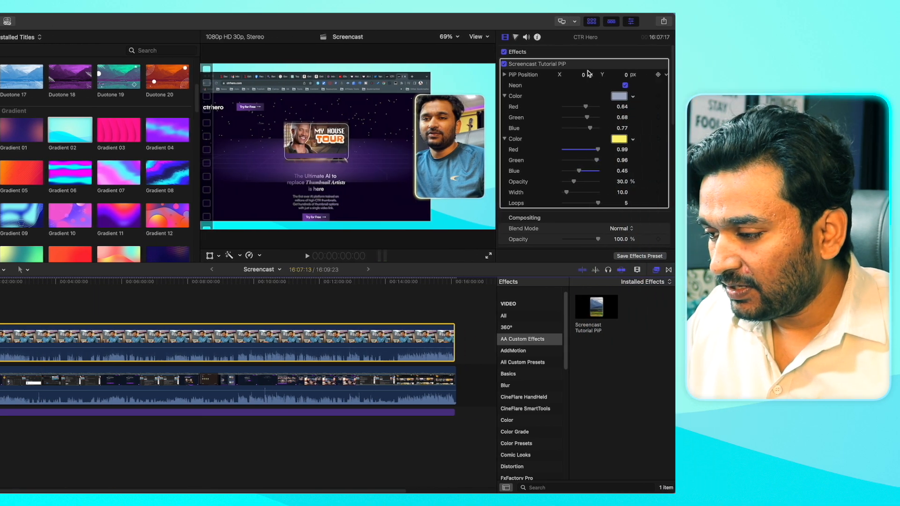
drag(679, 75, 679, 76)
drag(558, 75, 546, 74)
drag(610, 76, 609, 74)
scroll(564, 77, down, 3)
scroll(564, 71, up, 2)
scroll(562, 66, up, 1)
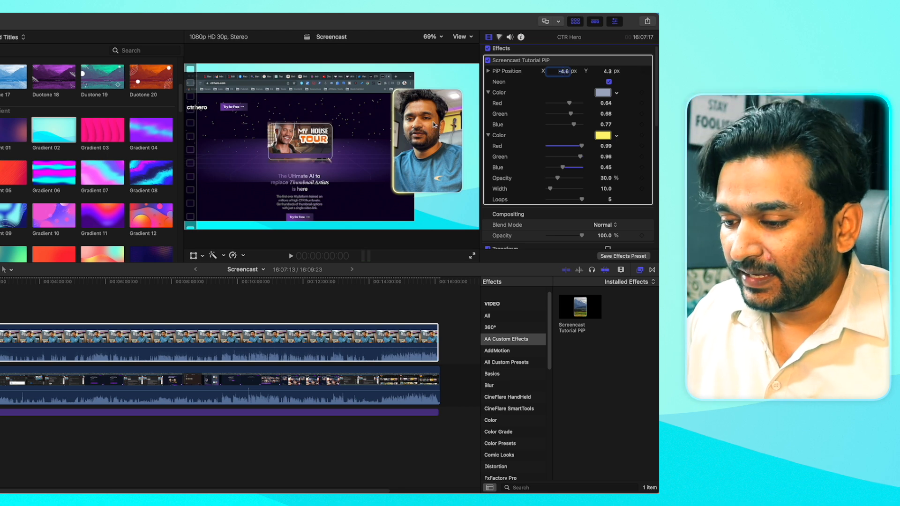
Transform the CTR Hero webcam picture slightly down and right in the frame, and finish the transform.
click(202, 257)
click(220, 264)
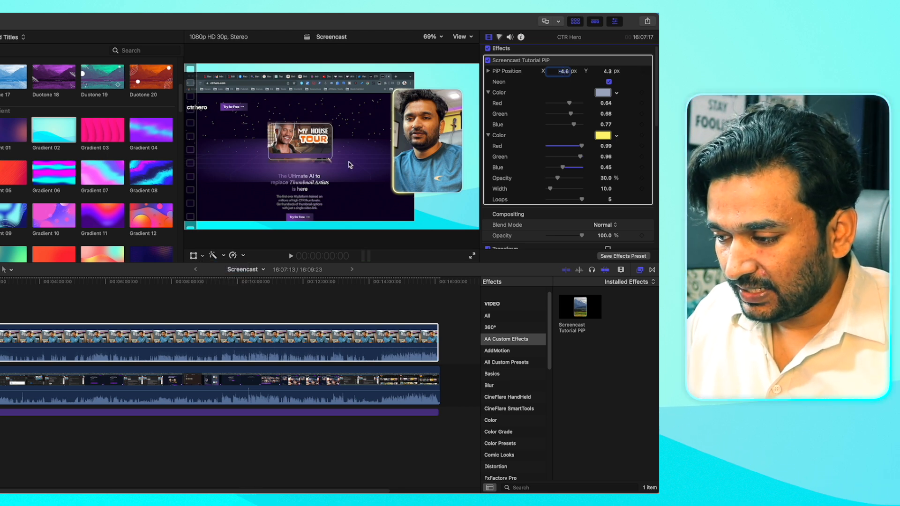
drag(436, 146, 445, 156)
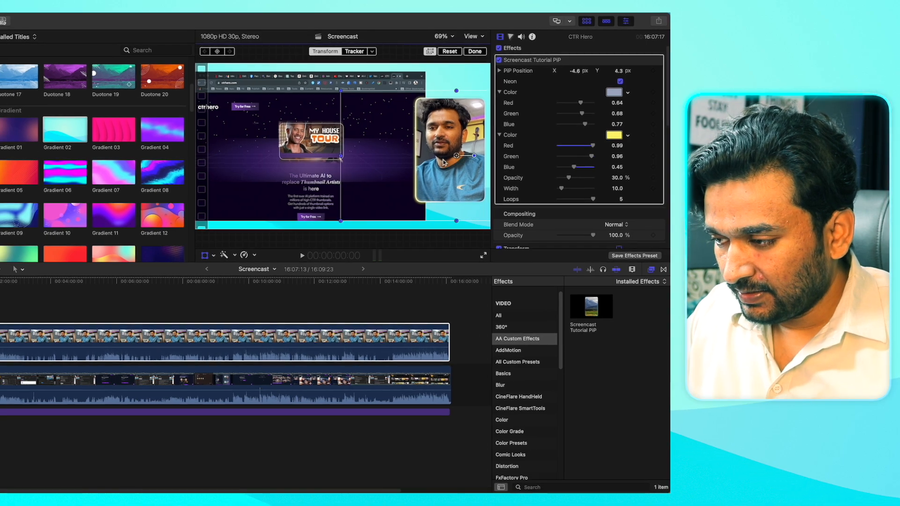
click(465, 53)
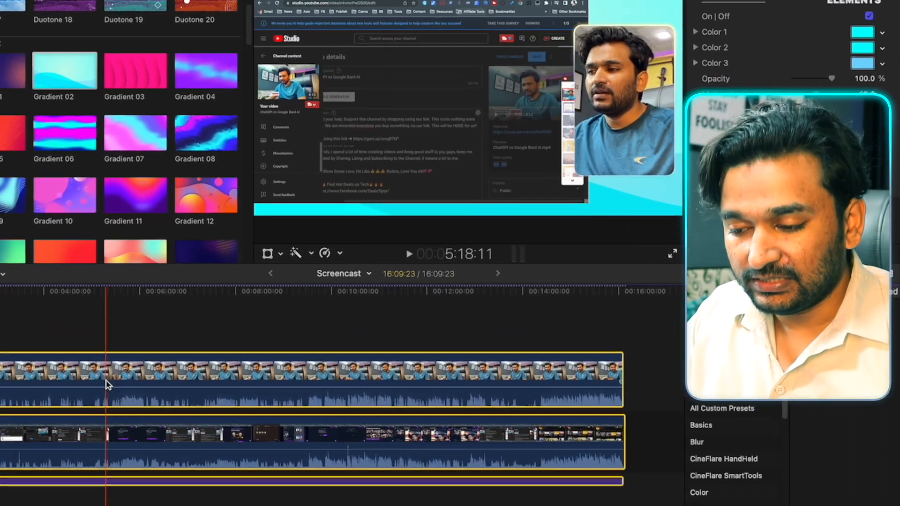
Combine the selected webcam clip, screen recording and gradient background into a compound clip named Screencast Compound Clip in the Quick Edit event.
right_click(167, 353)
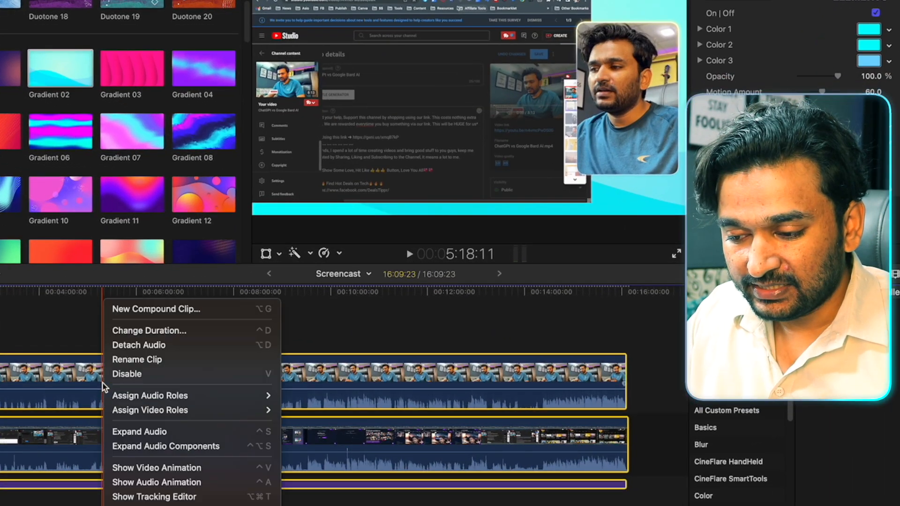
click(123, 308)
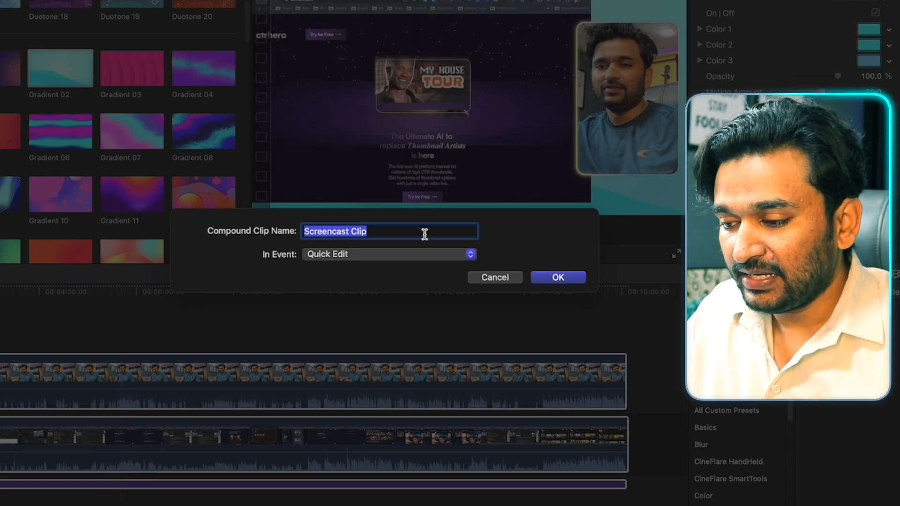
text(S)
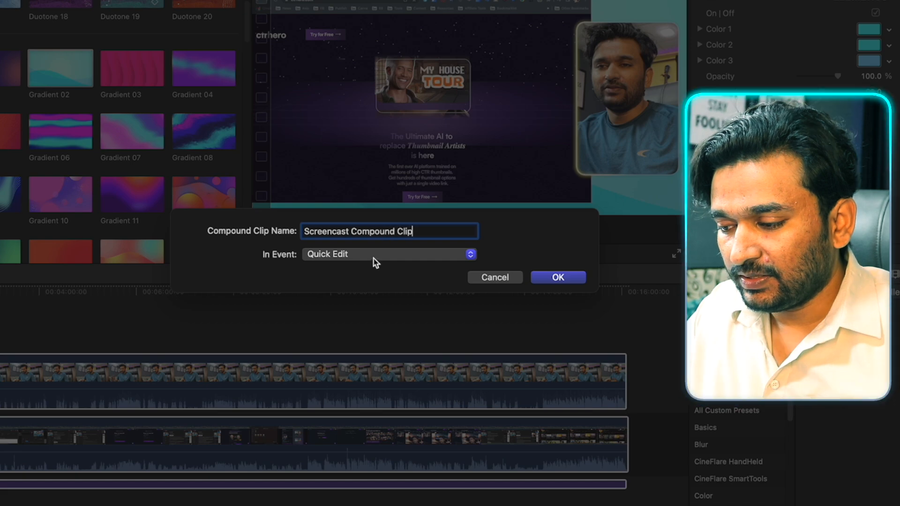
click(557, 277)
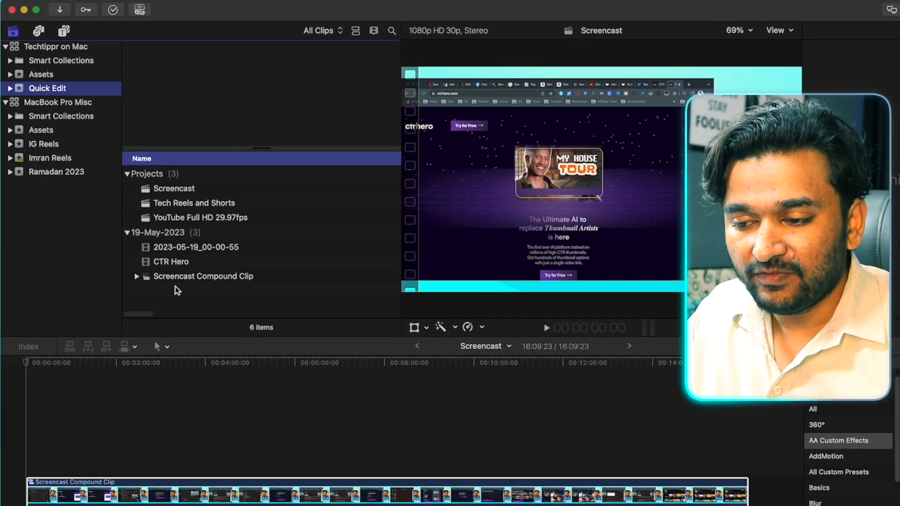
Delete the Screencast Compound Clip from the Screencast project timeline, keeping it in the event browser.
click(178, 280)
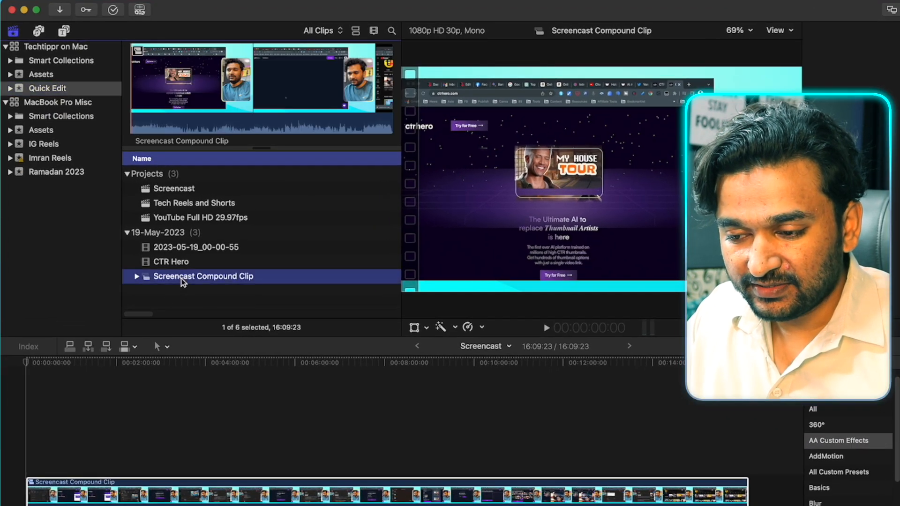
click(177, 298)
click(173, 489)
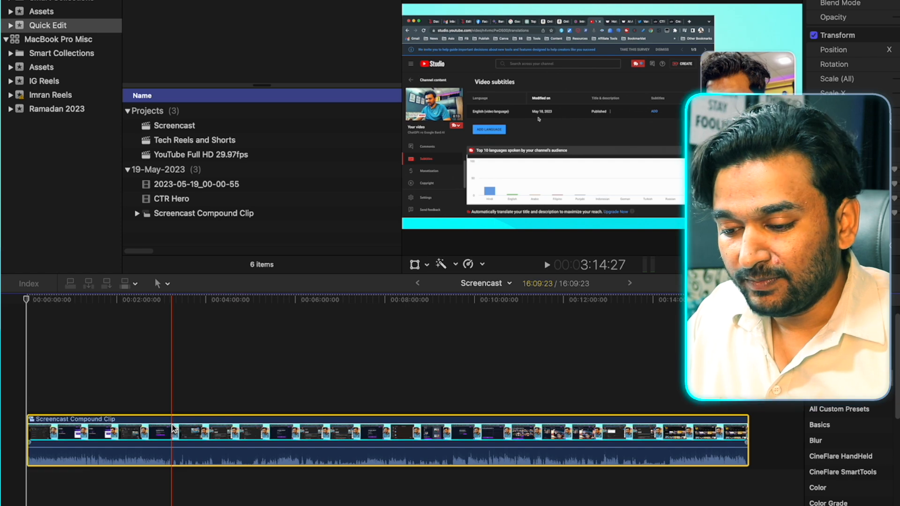
key(Delete)
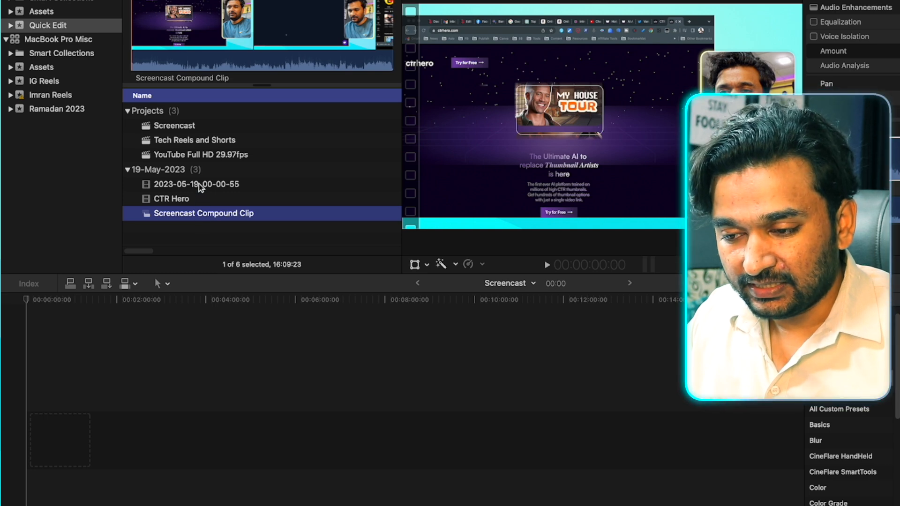
Create an audio-synchronized multicam clip from CTR Hero and Screencast Compound Clip and place it at the start of the empty Screencast timeline.
super+click(183, 201)
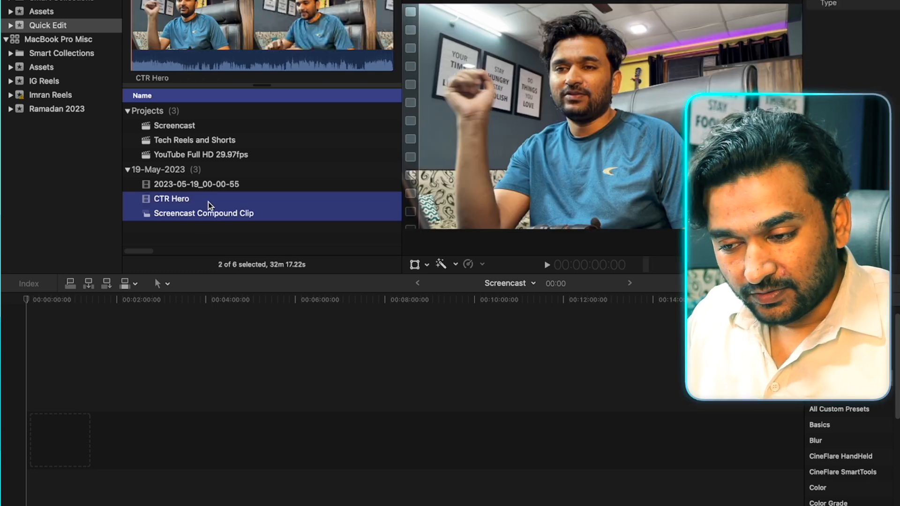
right_click(228, 215)
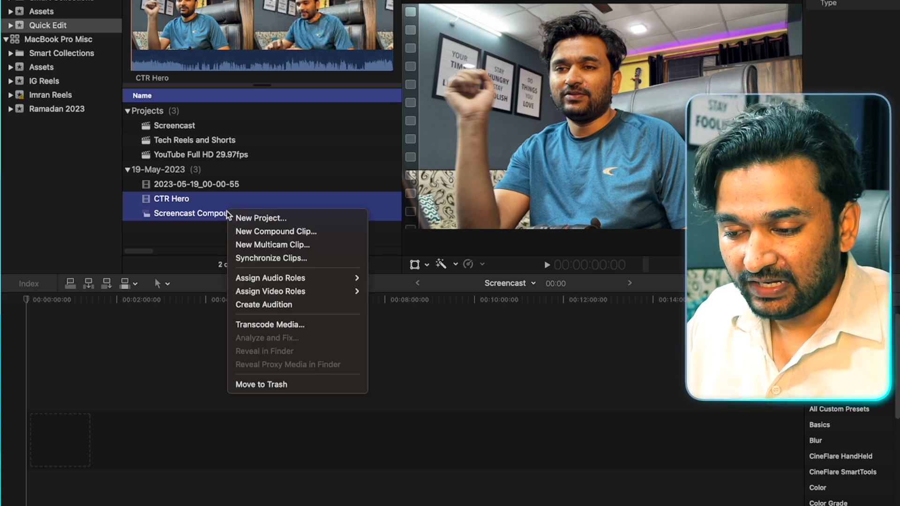
click(255, 245)
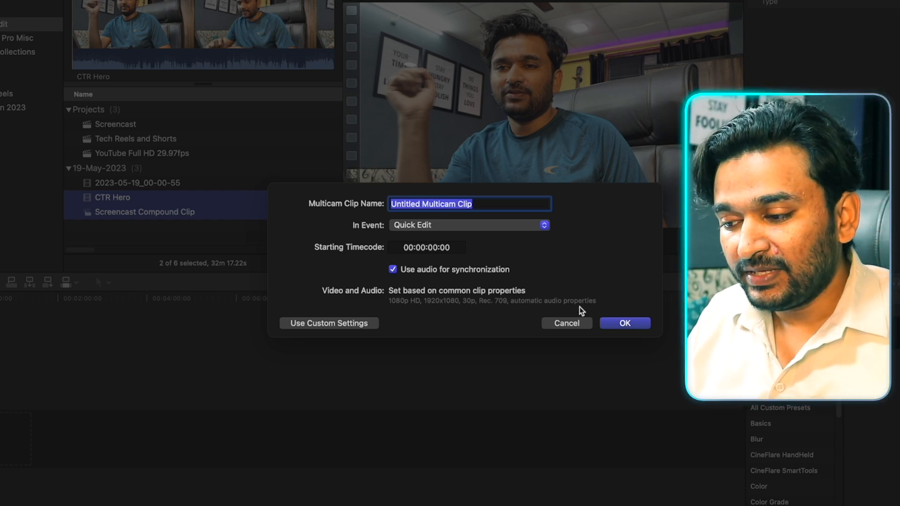
click(625, 323)
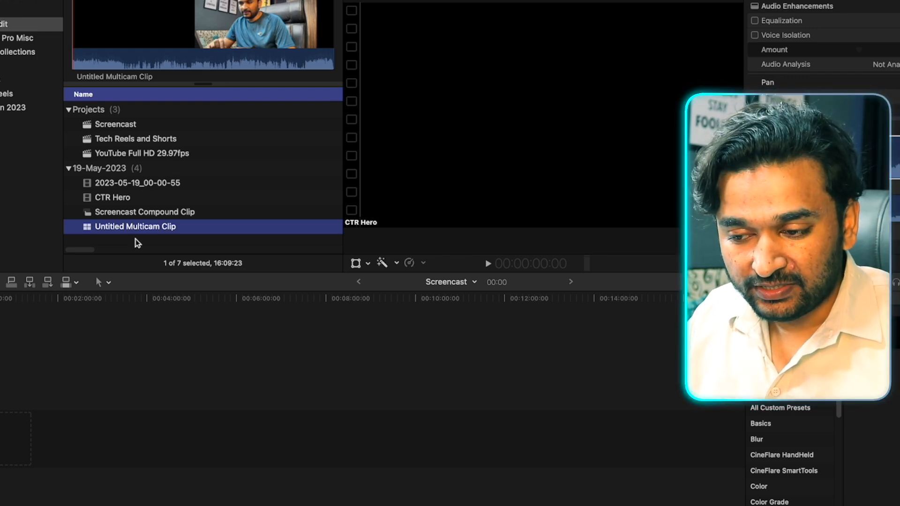
drag(148, 235, 58, 457)
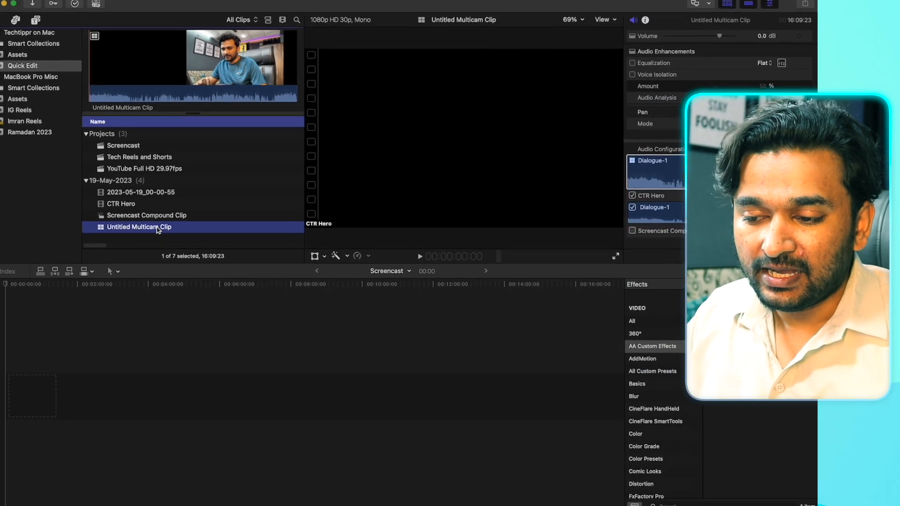
drag(83, 397, 83, 397)
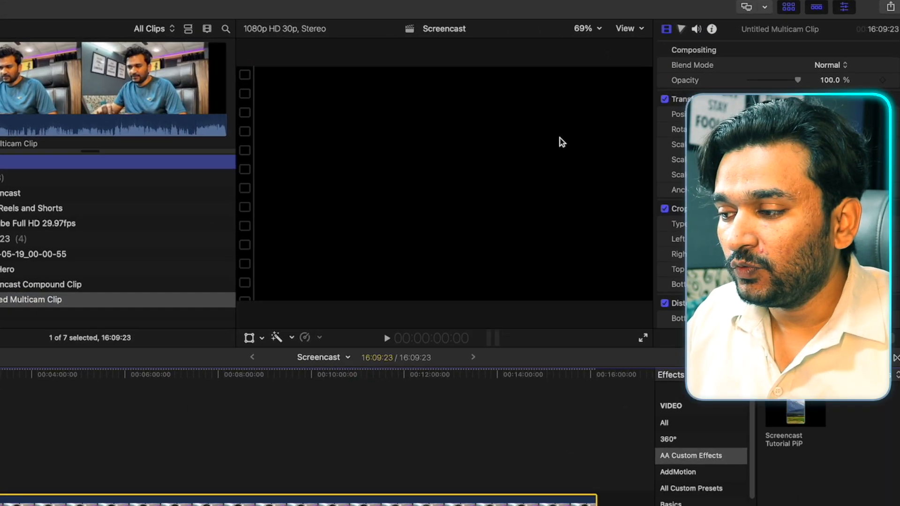
Show the multicam angles beside the main picture in the viewer.
click(628, 28)
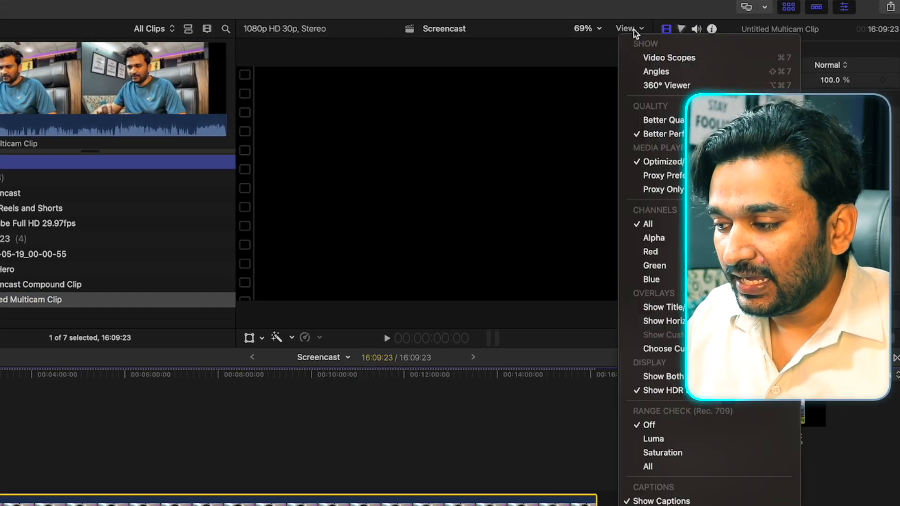
click(646, 74)
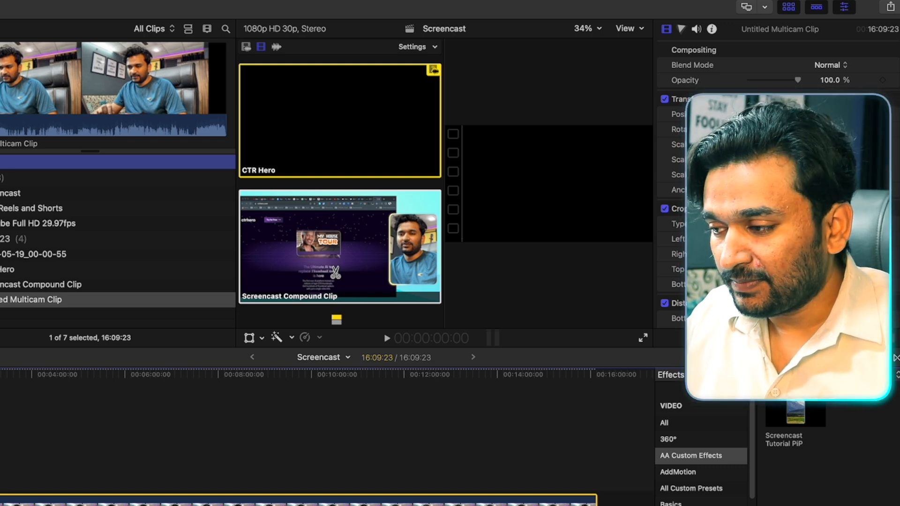
click(641, 31)
click(641, 30)
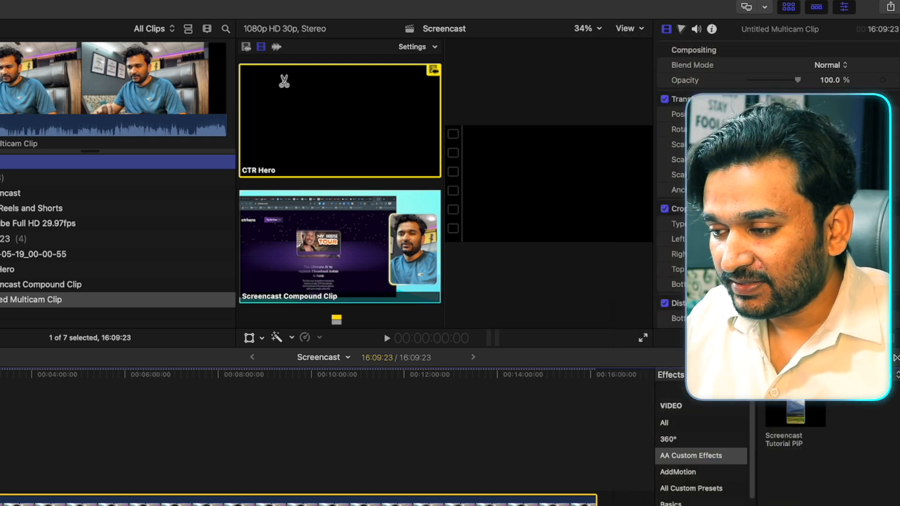
Try the four-angle layout in the angle viewer and return to the two-angle layout.
click(413, 48)
click(417, 86)
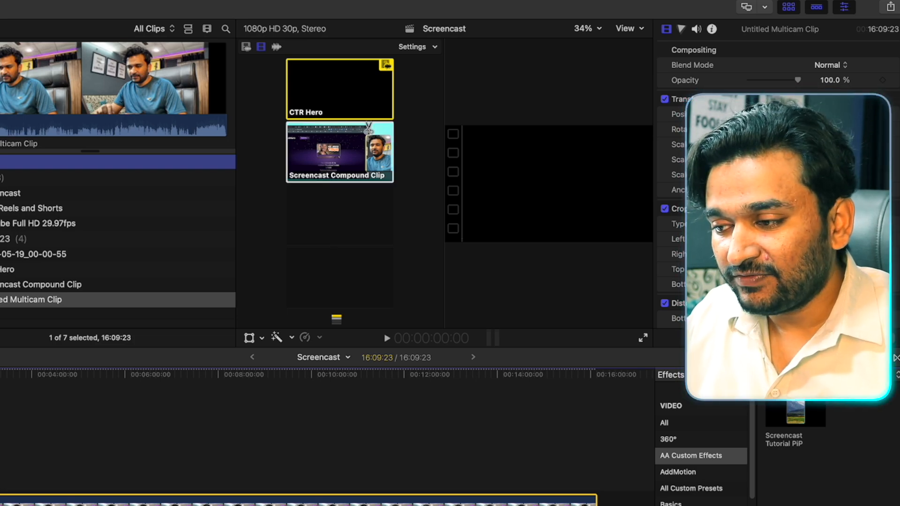
click(421, 47)
click(428, 72)
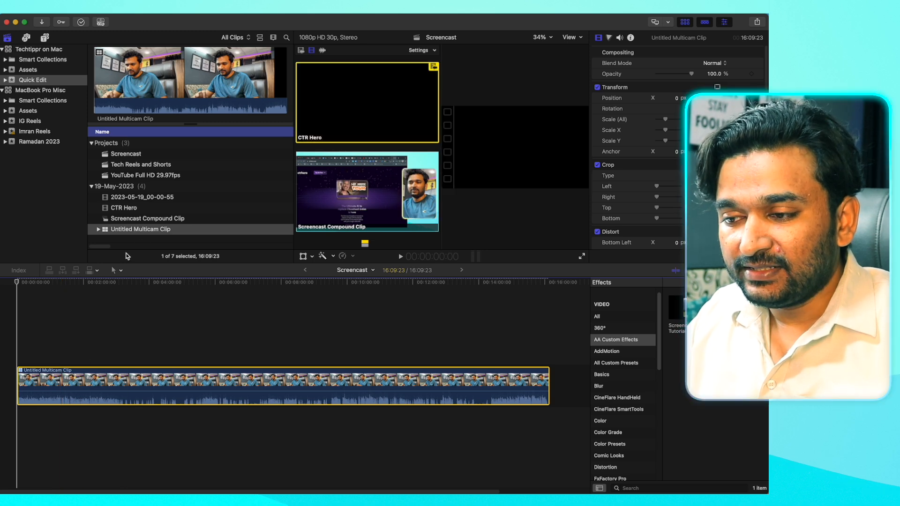
Hide the media browser to enlarge the angle viewer, and deselect the multicam clip in the timeline.
click(684, 22)
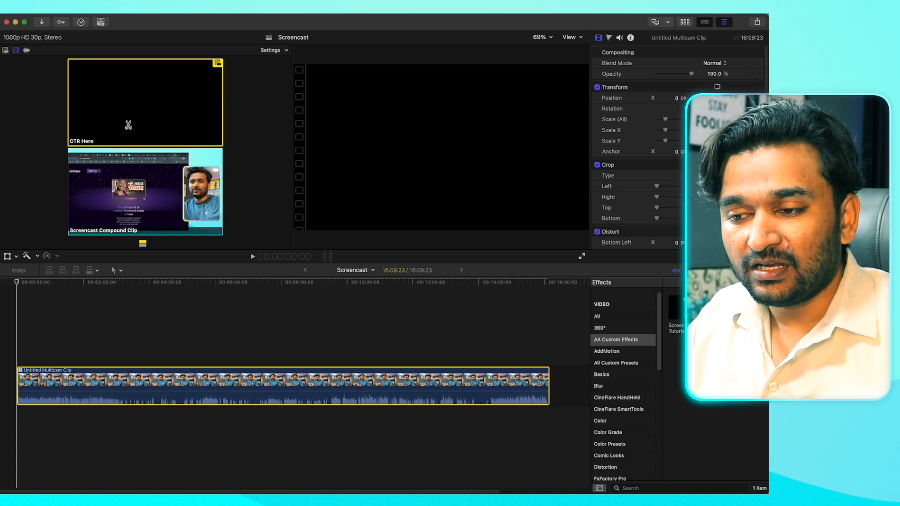
click(10, 300)
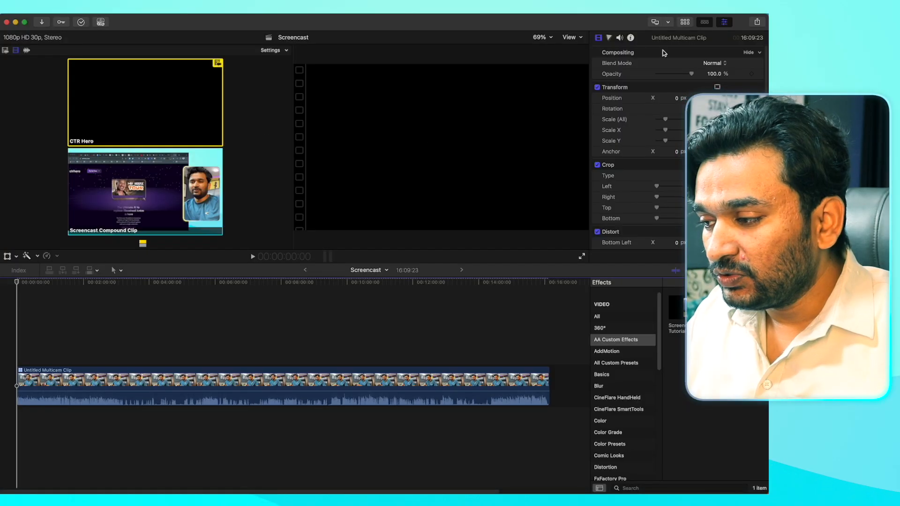
Try playing the multicam clip with Screencast Compound Clip as its audio source, and restore CTR Hero as the only audio source.
click(619, 38)
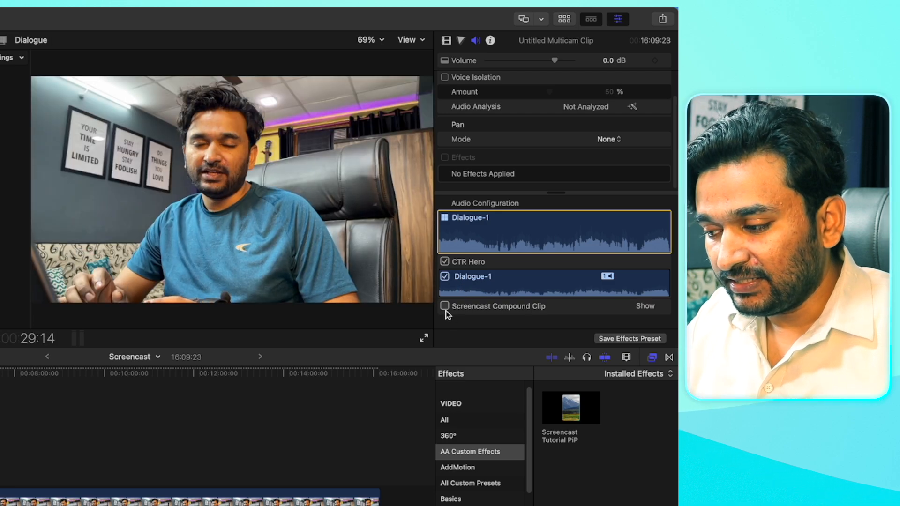
click(445, 307)
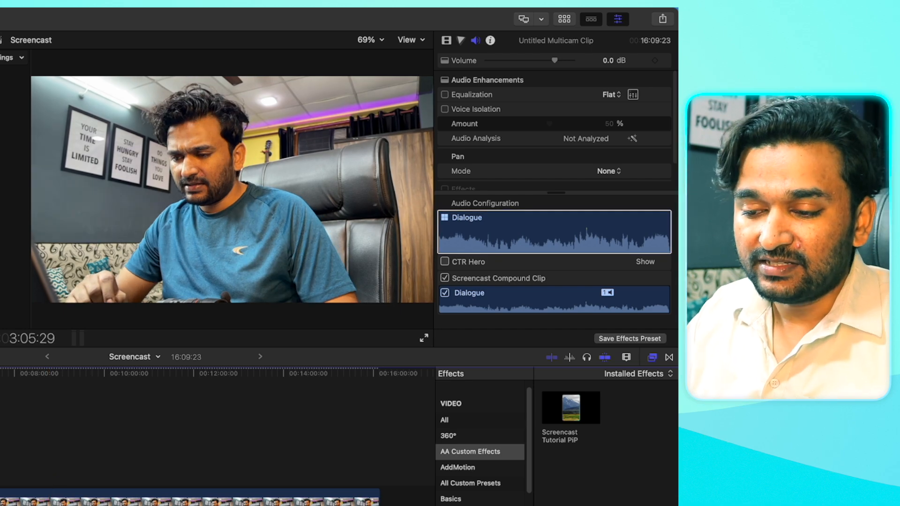
key(space)
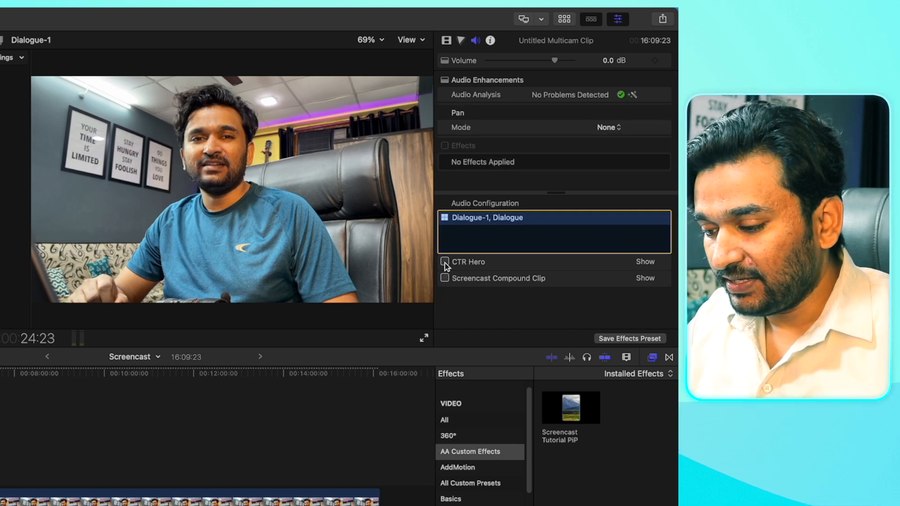
click(445, 261)
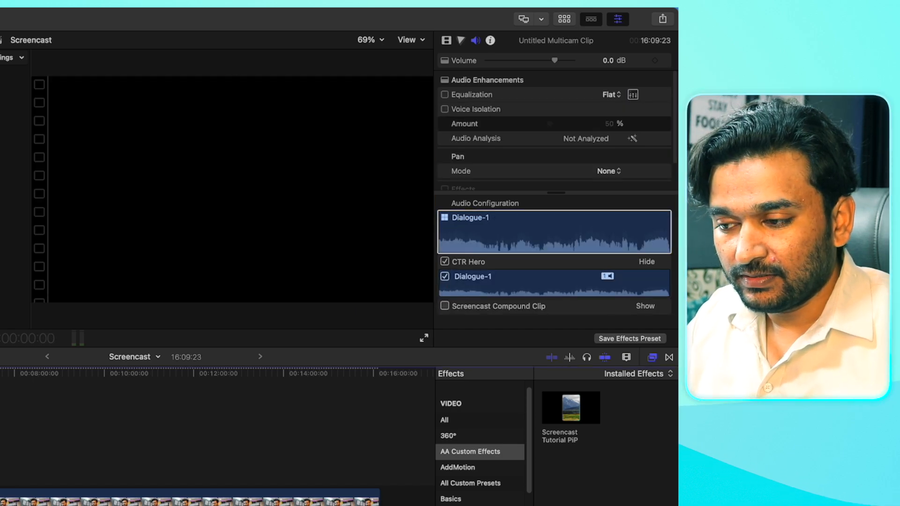
key(space)
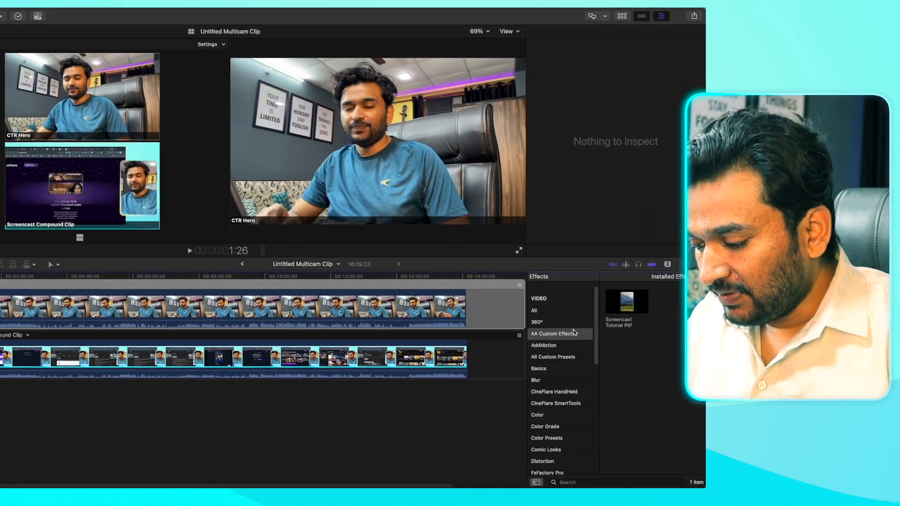
Apply the Enhanced Audio effect from the CrumplePop audio category to the CTR Hero angle of the multicam clip.
scroll(604, 399, down, 10)
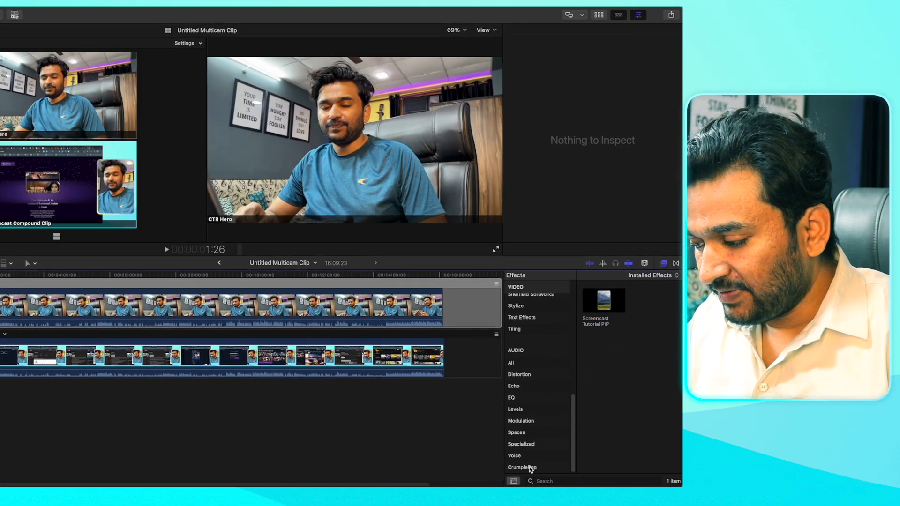
click(522, 467)
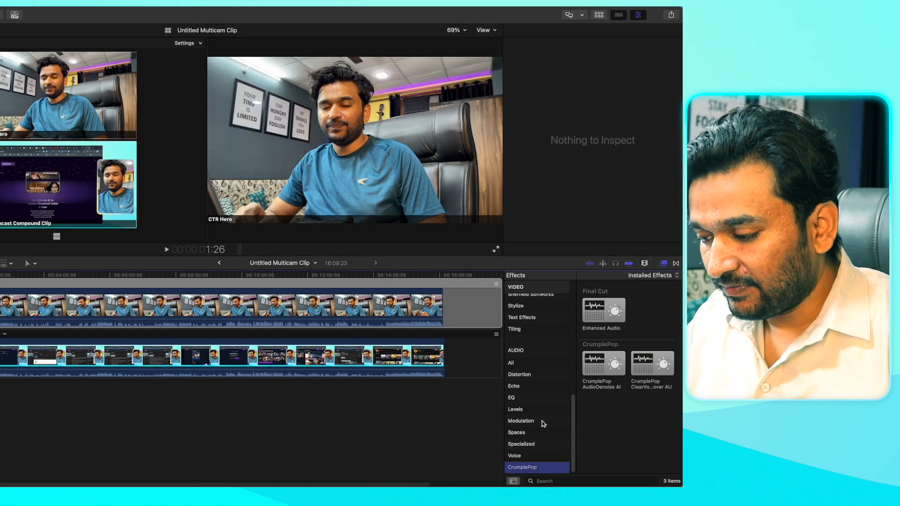
drag(597, 316, 366, 306)
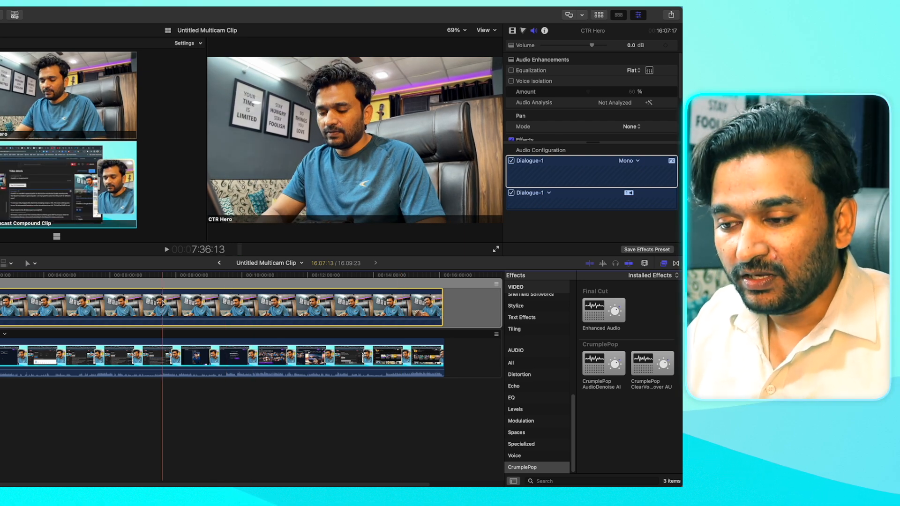
Apply the Canon 750D Studio Cinematic color grade to the CTR Hero angle of the multicam clip.
scroll(530, 352, up, 10)
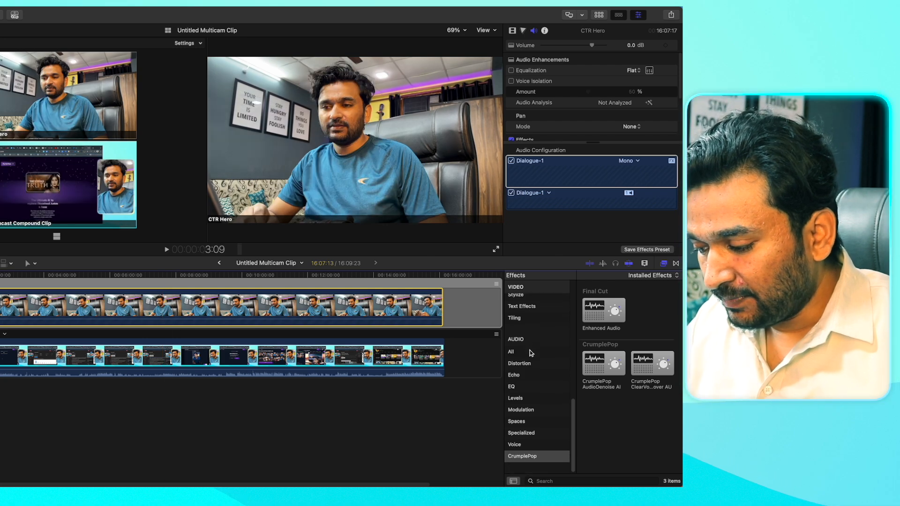
click(522, 420)
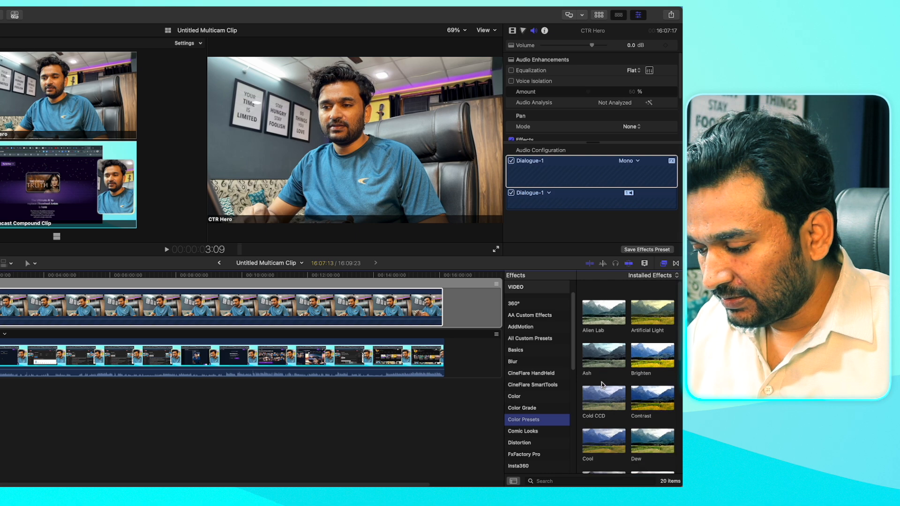
click(522, 408)
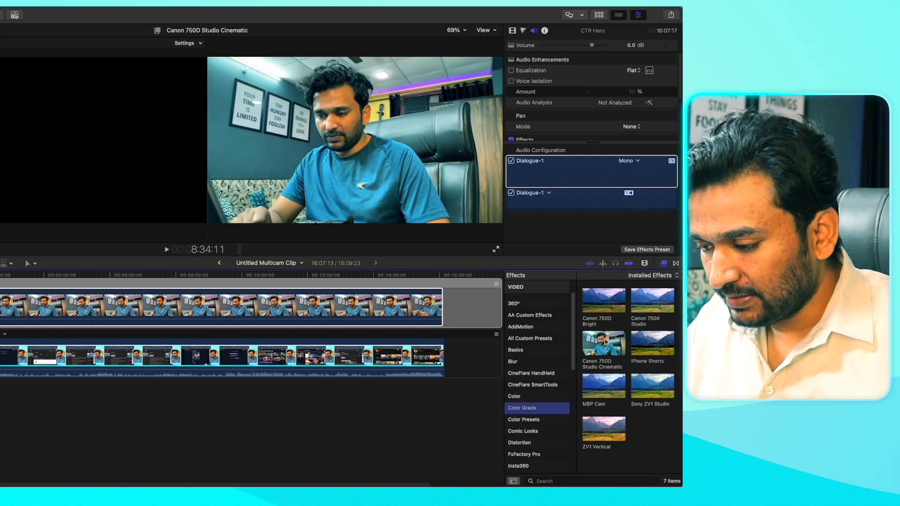
drag(605, 345, 359, 307)
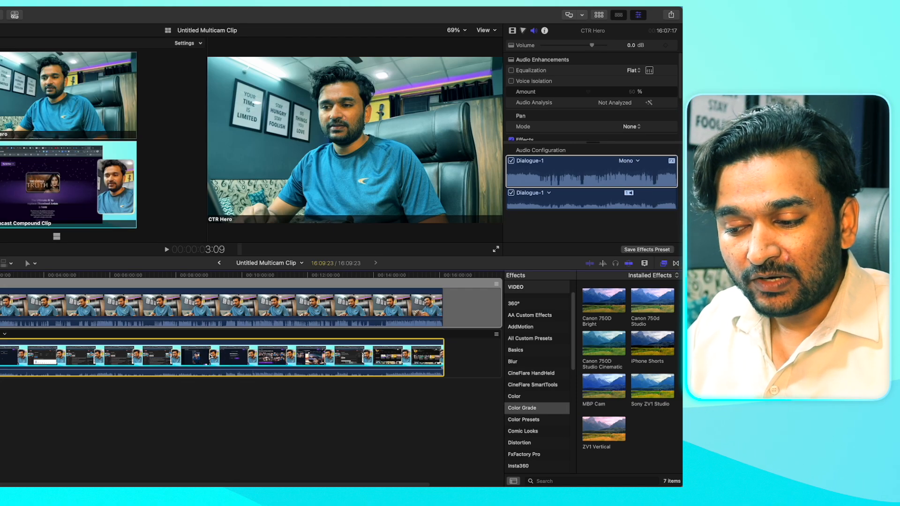
Open the Screencast Compound Clip angle, apply the Canon 750D Studio Cinematic color grade to its webcam clip, and return to the multicam clip.
double_click(222, 355)
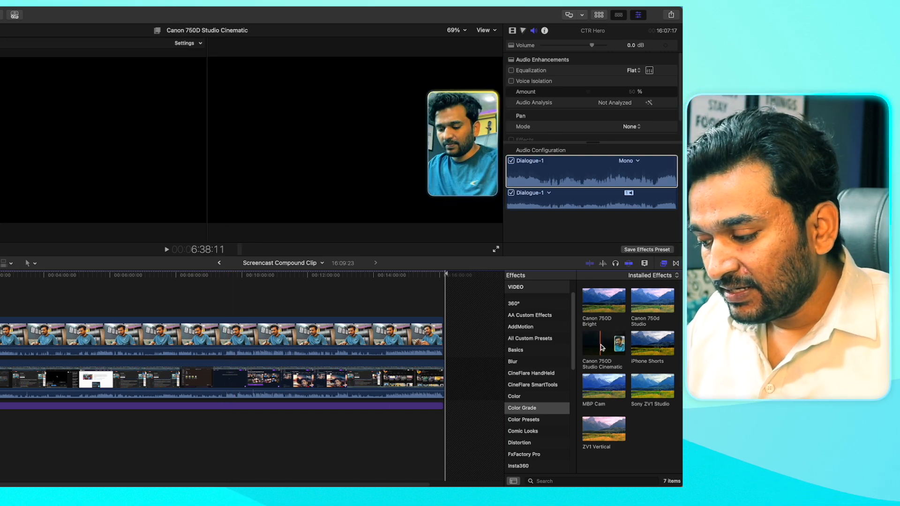
drag(606, 348, 347, 341)
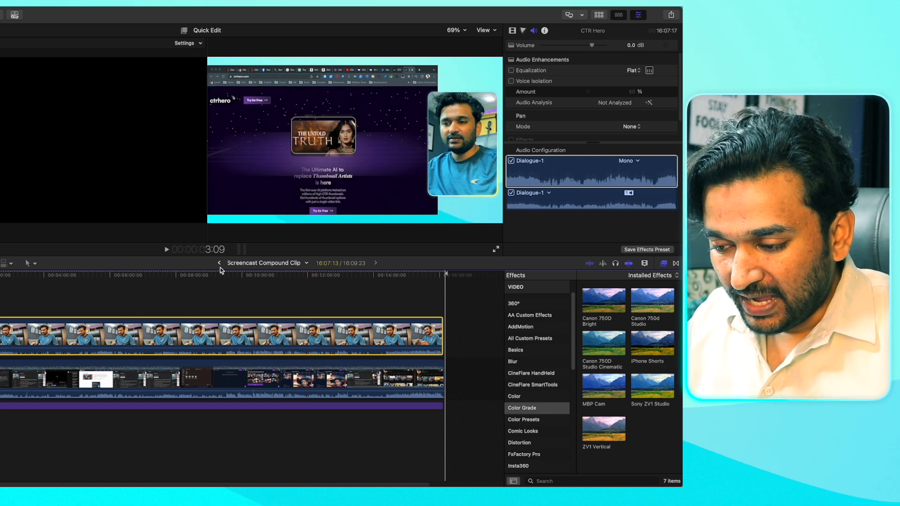
click(219, 265)
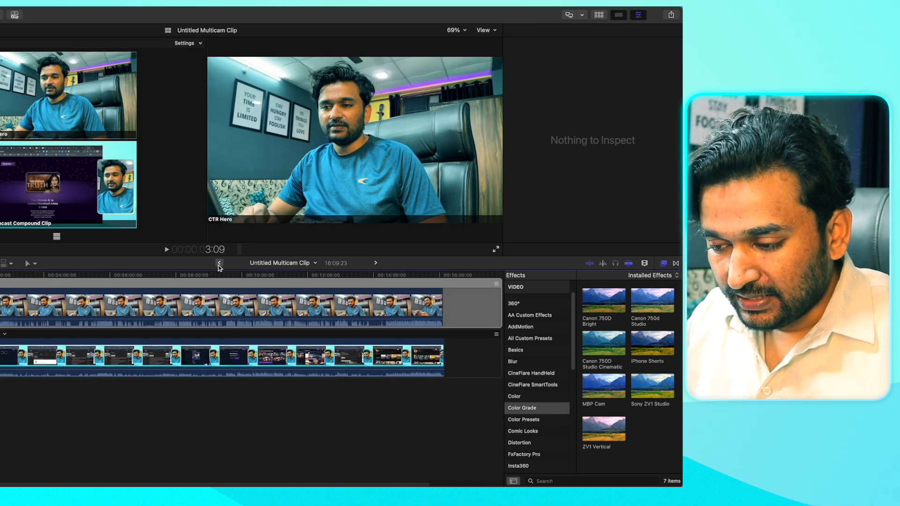
Return to the Screencast project and cut the multicam clip to the Screencast Compound Clip angle at about 1:26.
click(219, 265)
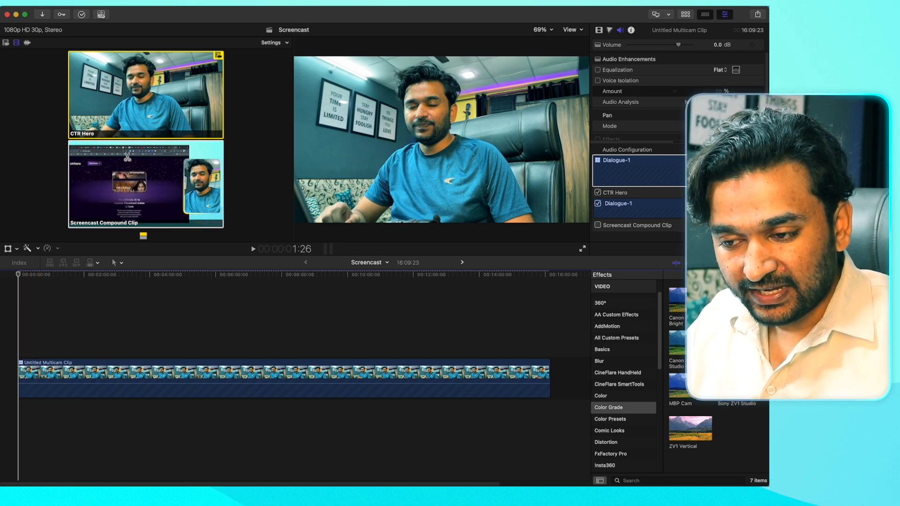
click(127, 166)
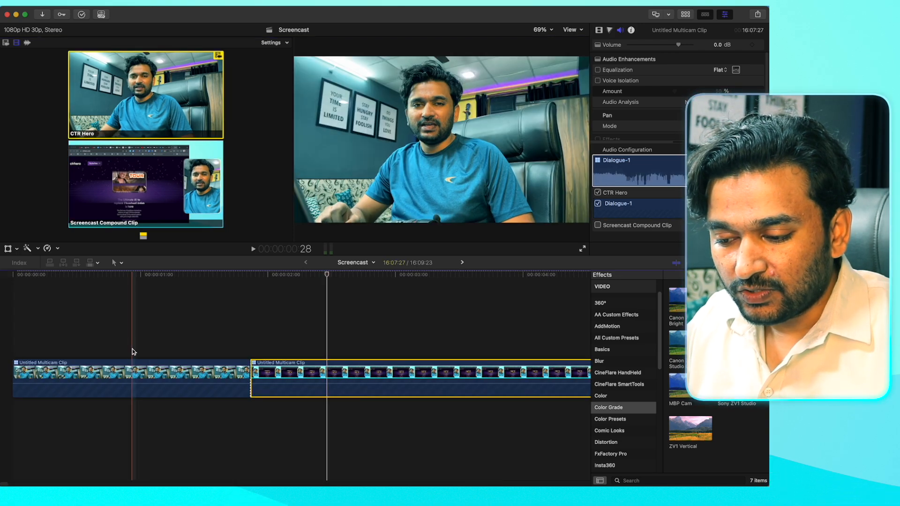
click(123, 334)
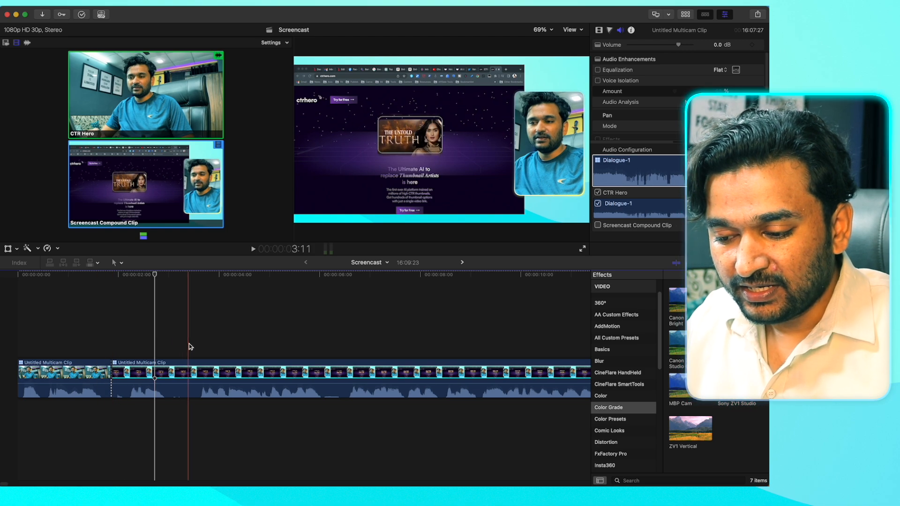
Cut the multicam clip back to the CTR Hero angle at 3:14.
click(193, 364)
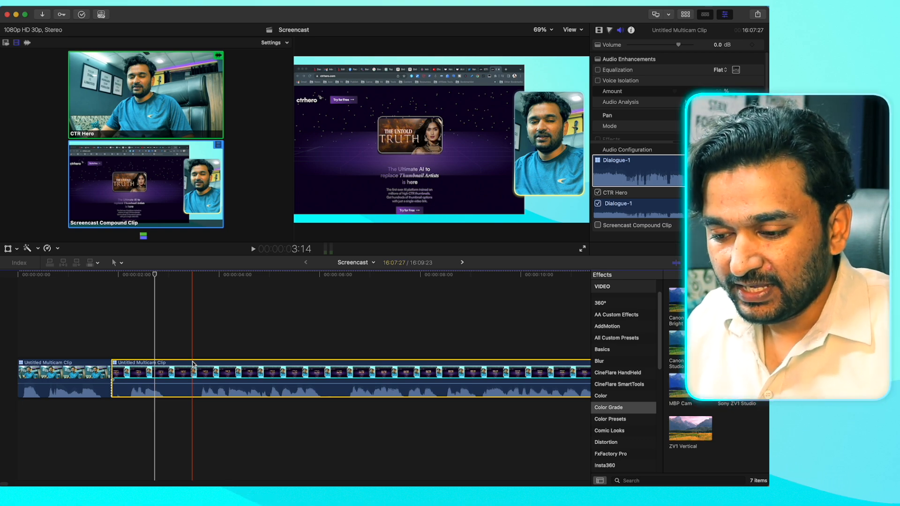
key(1)
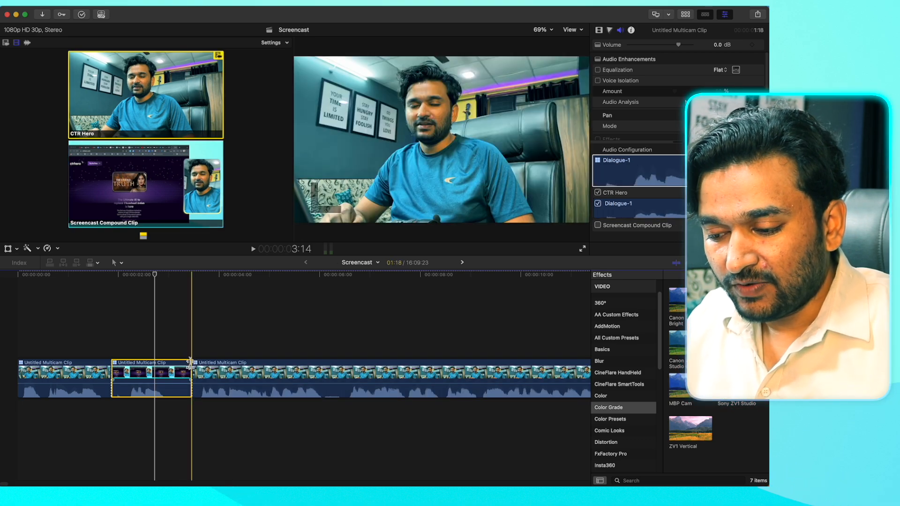
click(260, 363)
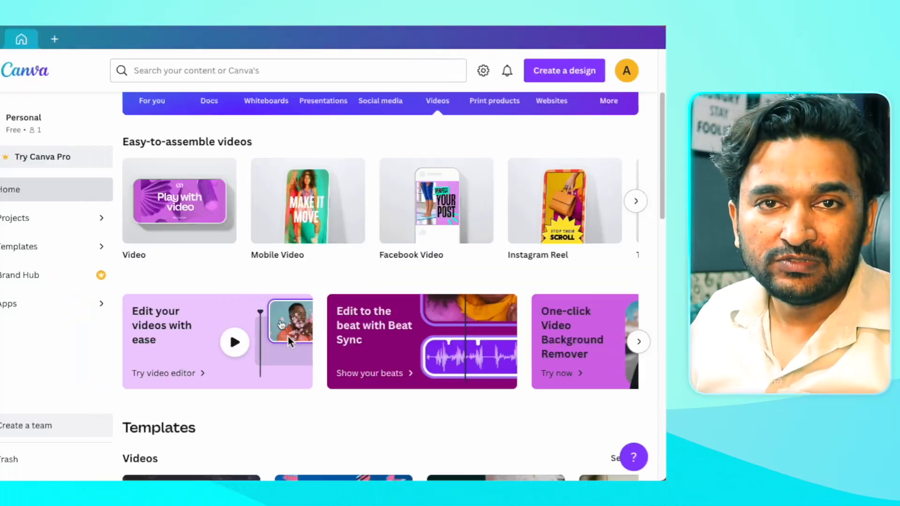
Switch to Canva and open the blue Dempsey + Delta template from the Videos templates.
scroll(308, 321, down, 3)
scroll(316, 164, down, 2)
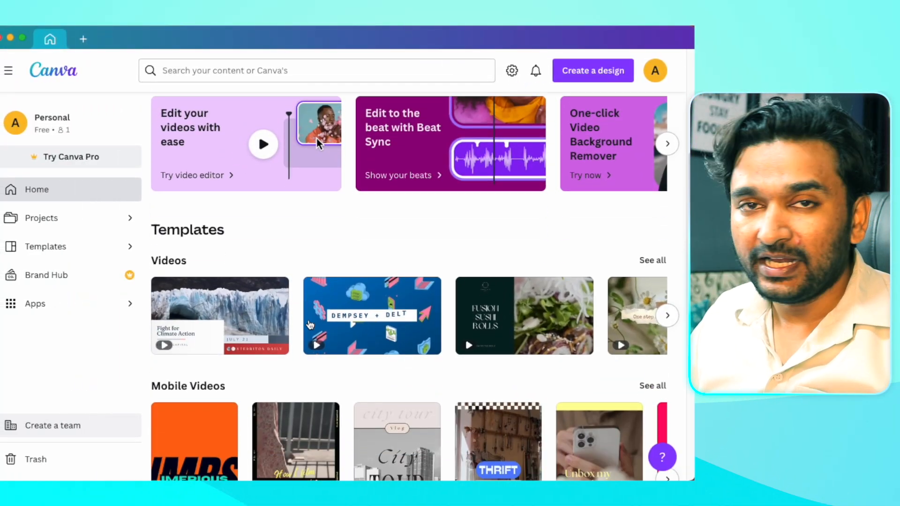
click(316, 127)
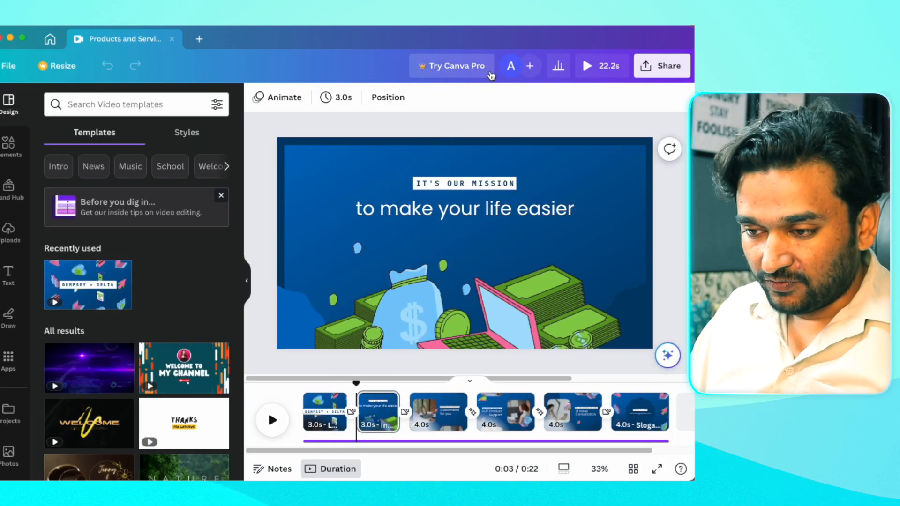
Preview the video design and open its download settings.
click(586, 66)
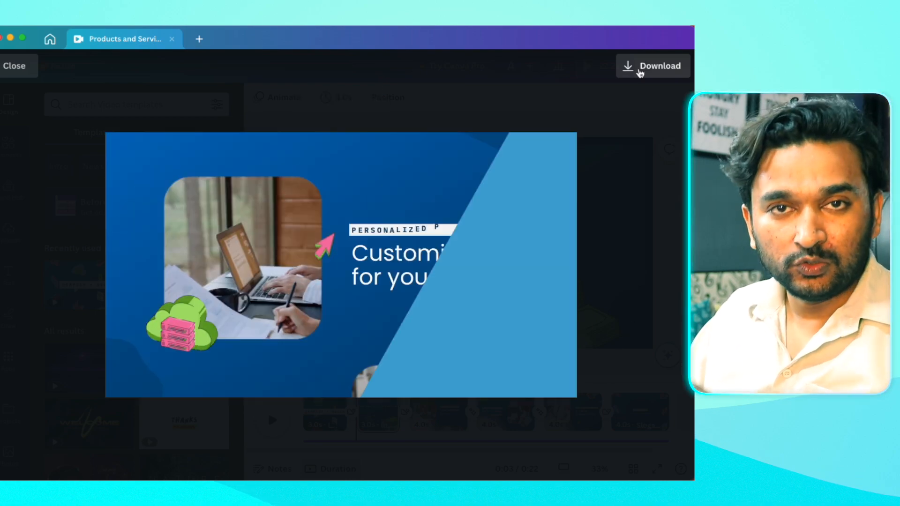
click(629, 66)
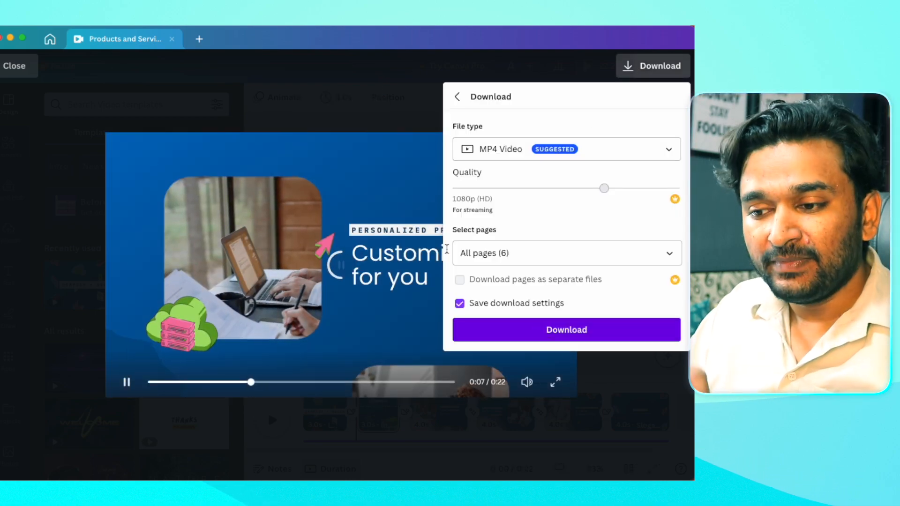